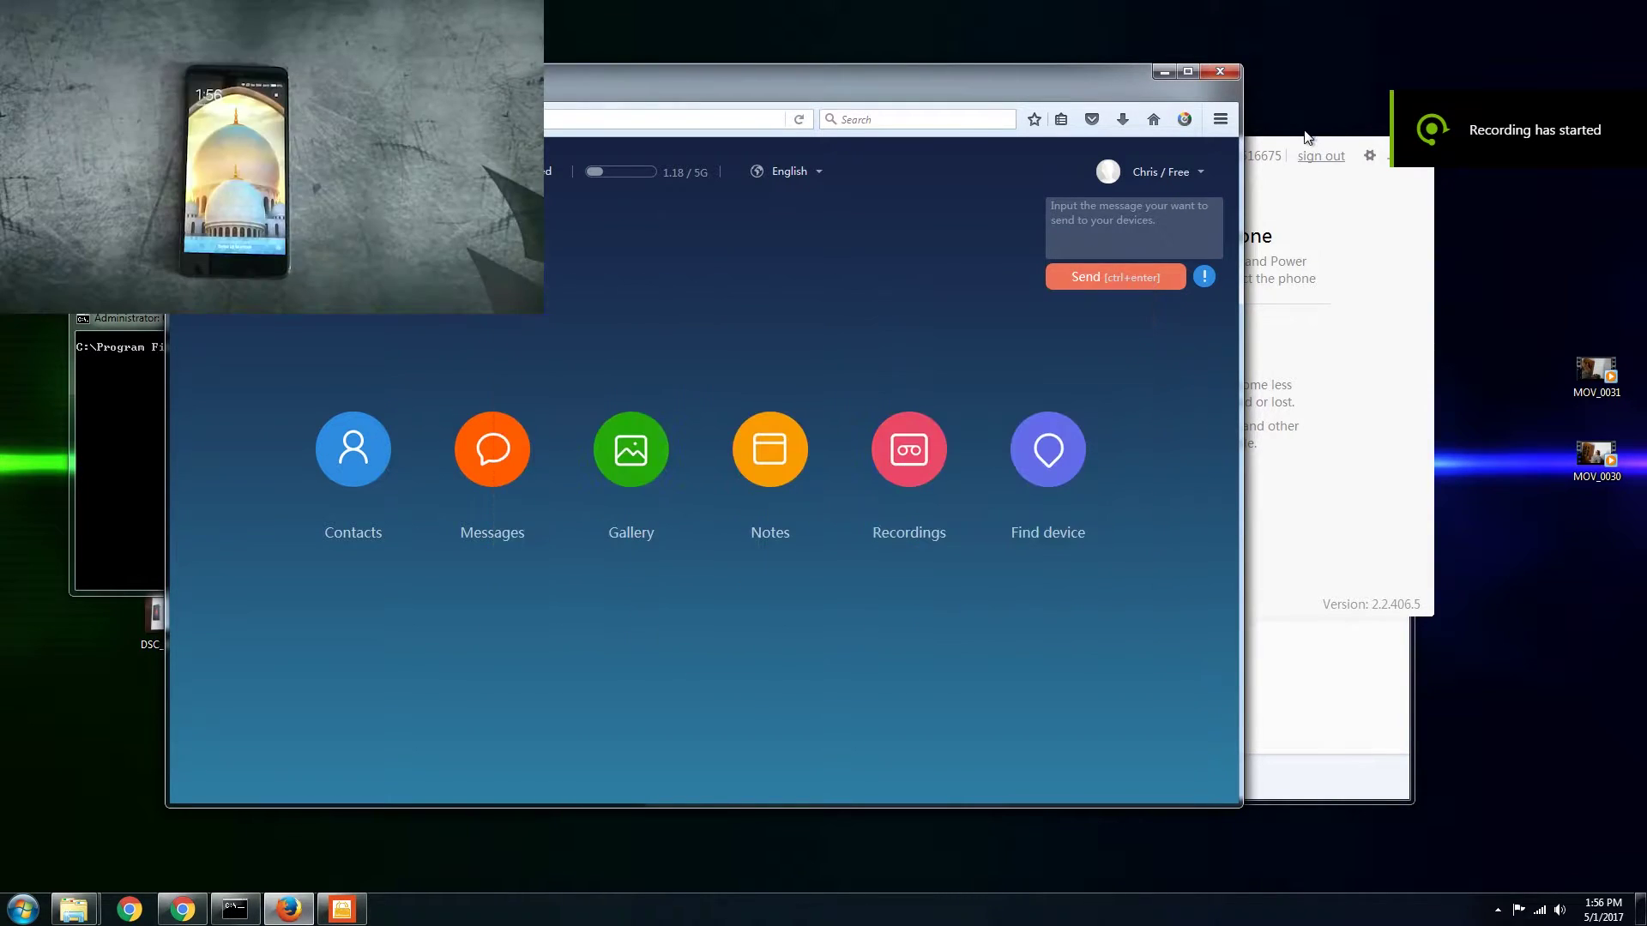
Minimize Mi Unlock and take the Explorer window back up to the 'miui unlock' folder
click(1313, 153)
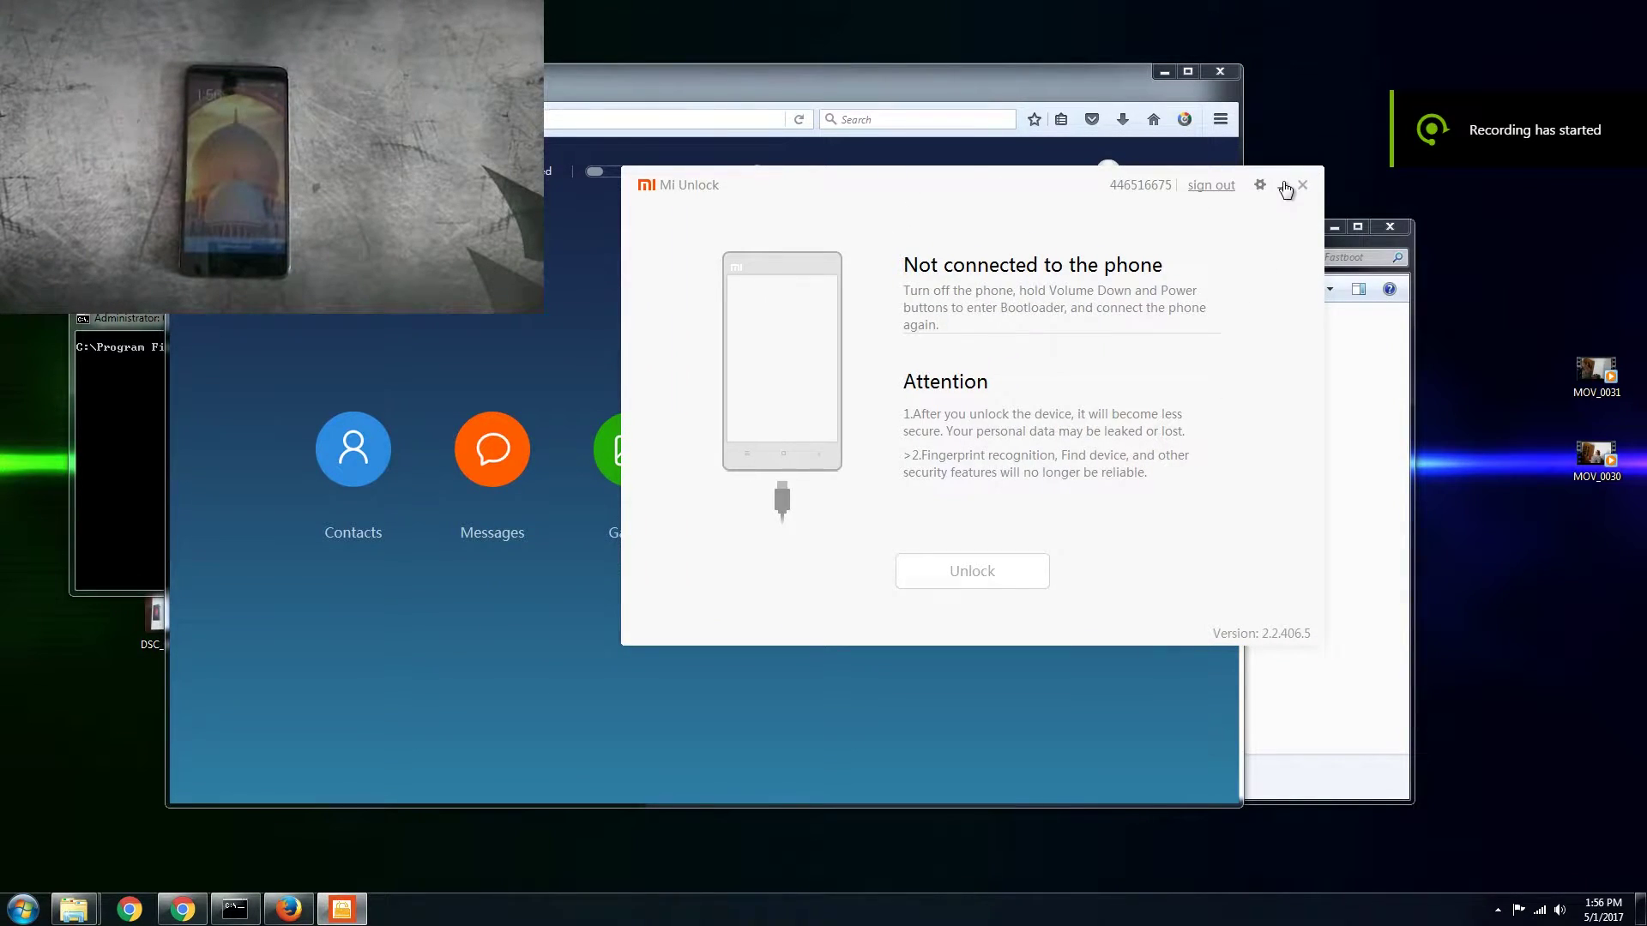
click(1284, 186)
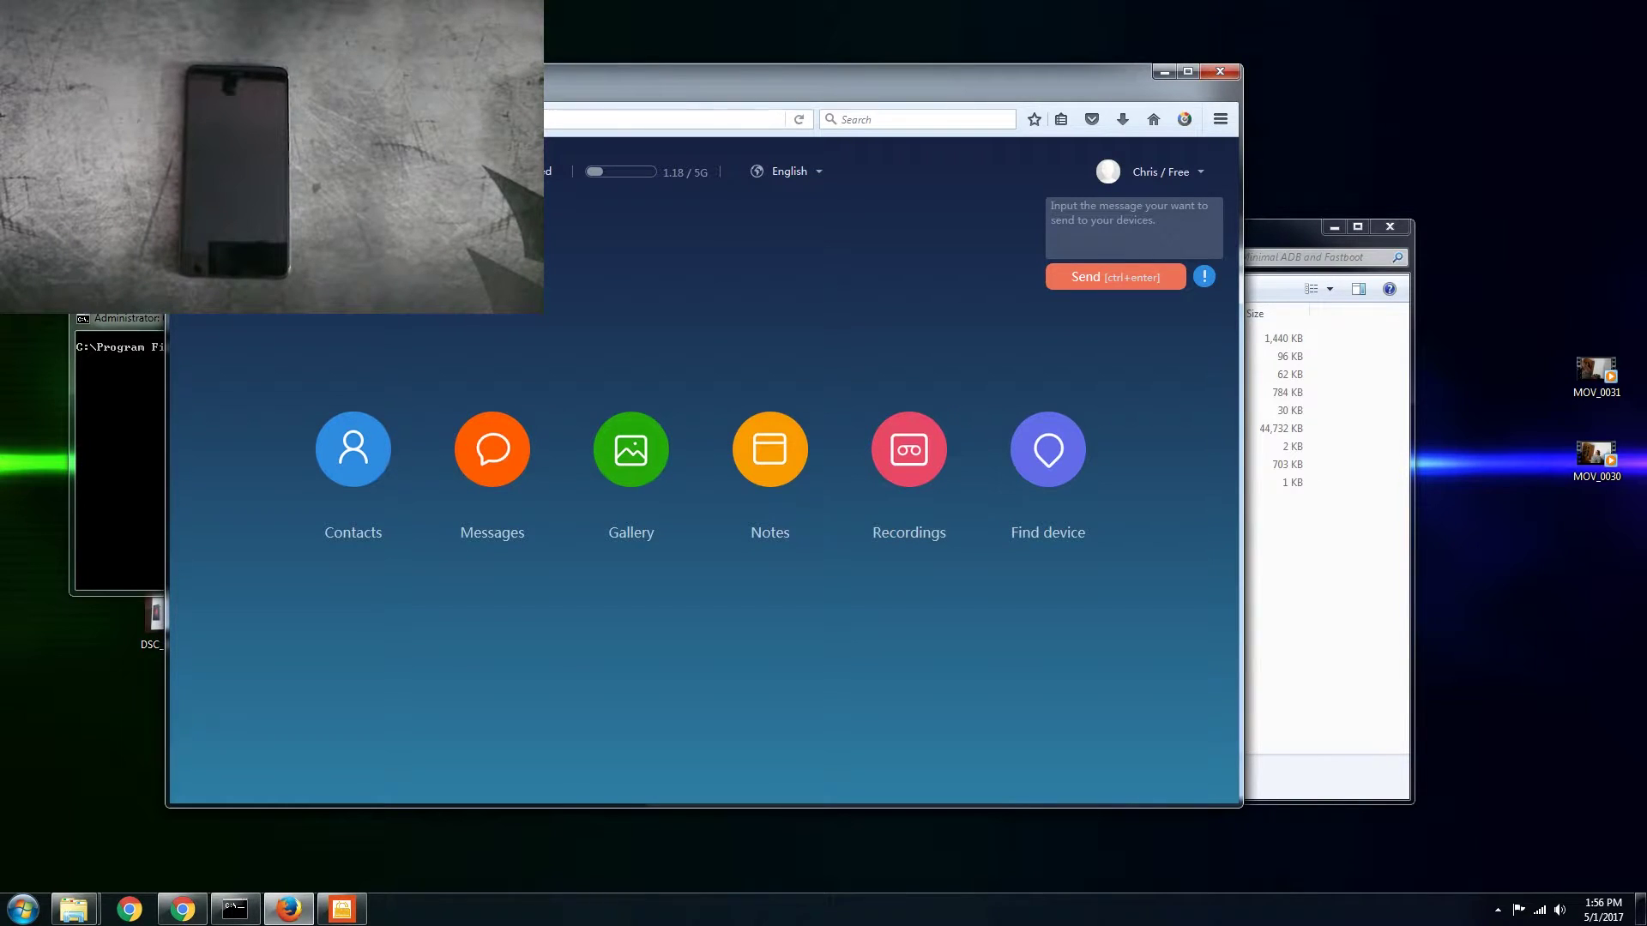
key(alt+Tab)
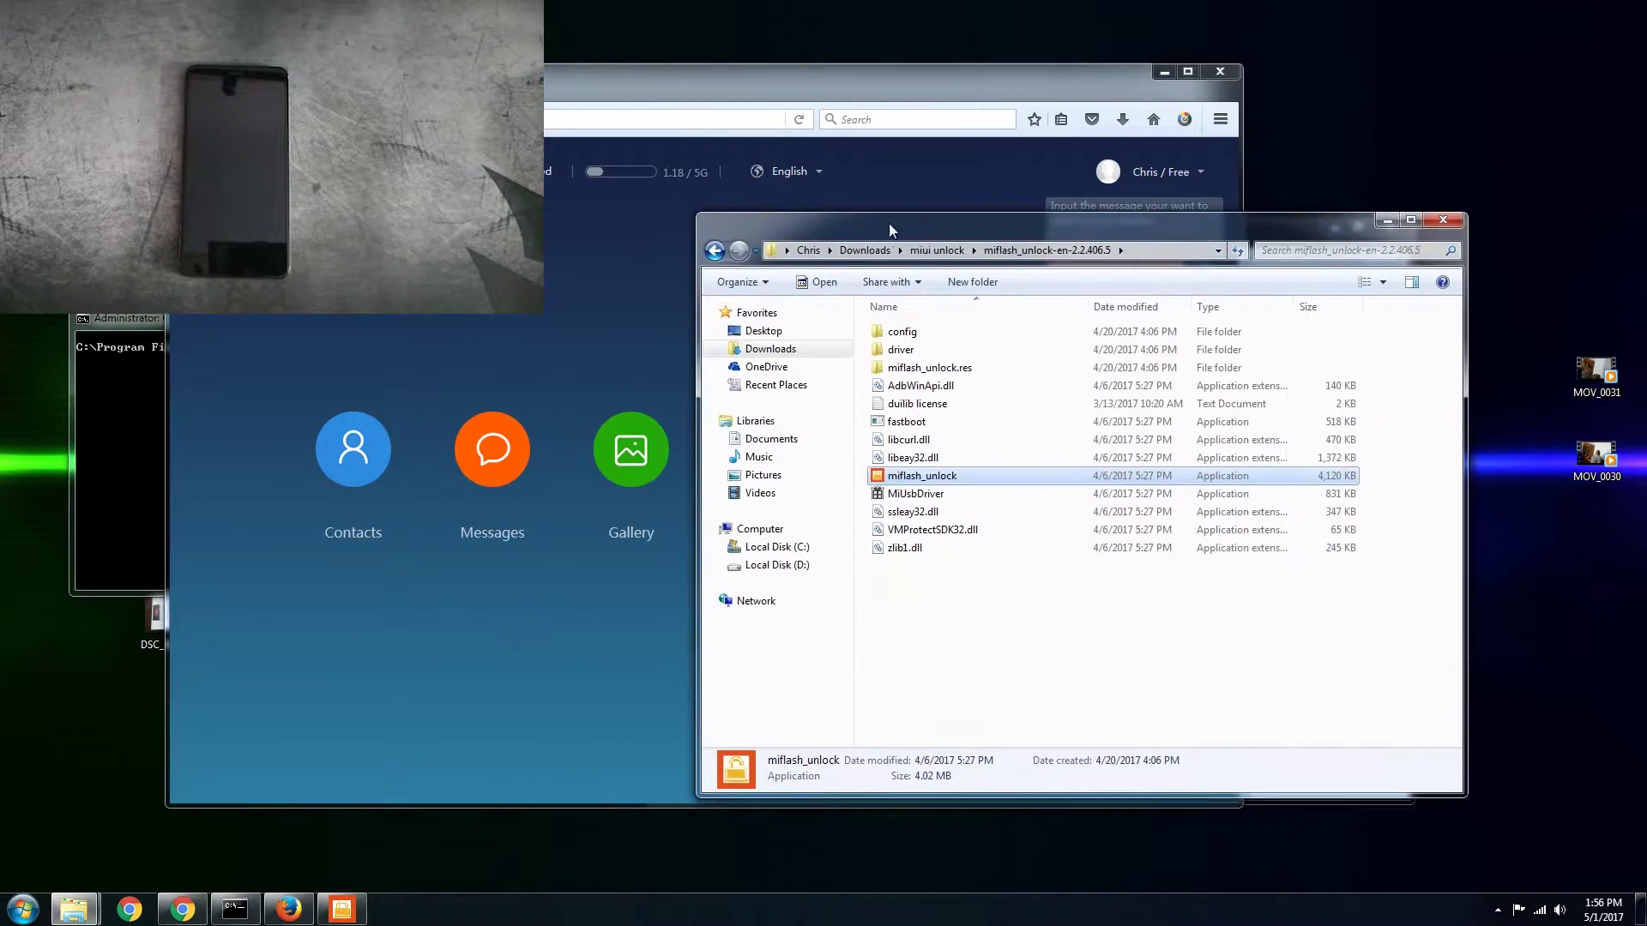
click(720, 253)
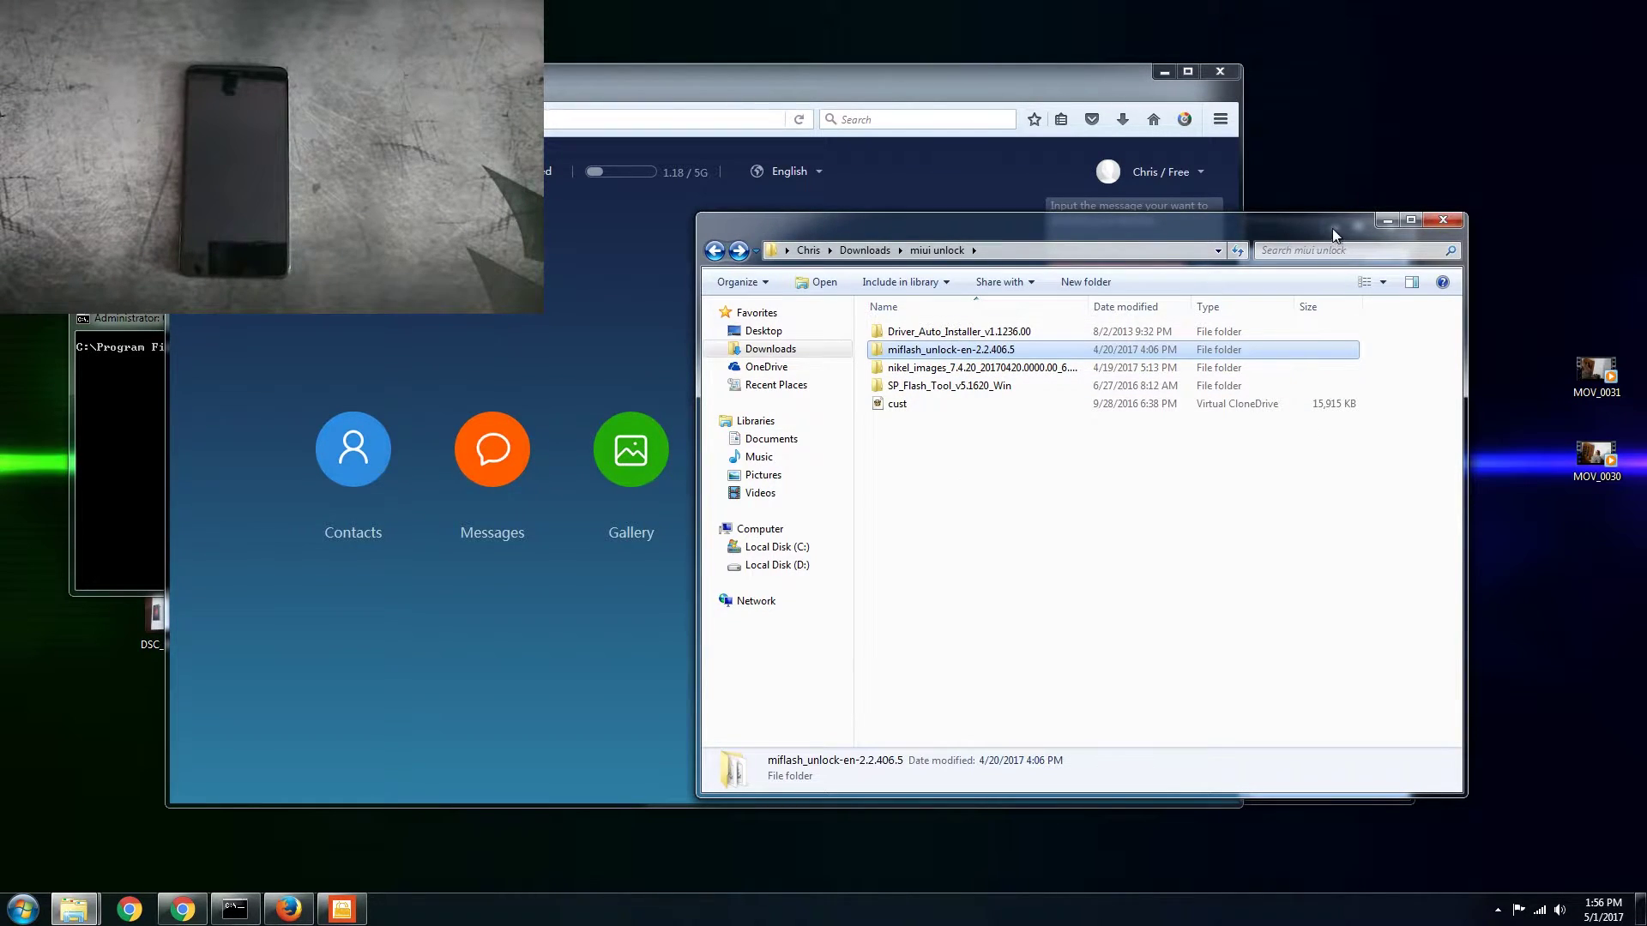
drag(1331, 228, 1462, 286)
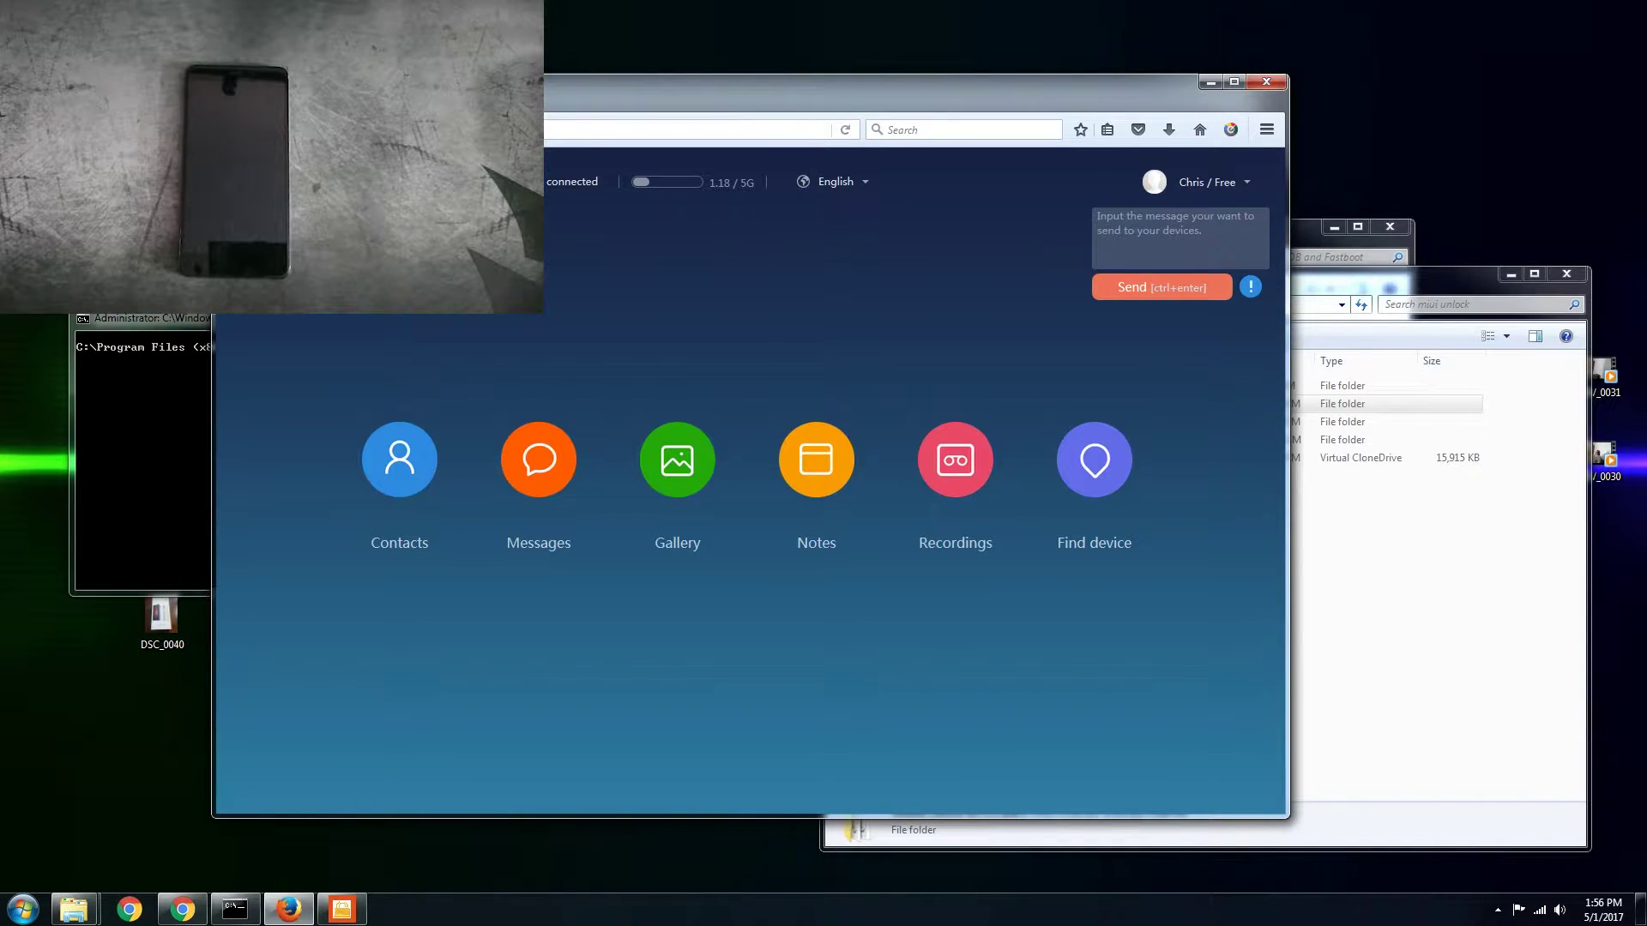
Open en.miui.com/unlock in a new Firefox tab and scroll down to the How to Unlock steps
click(588, 156)
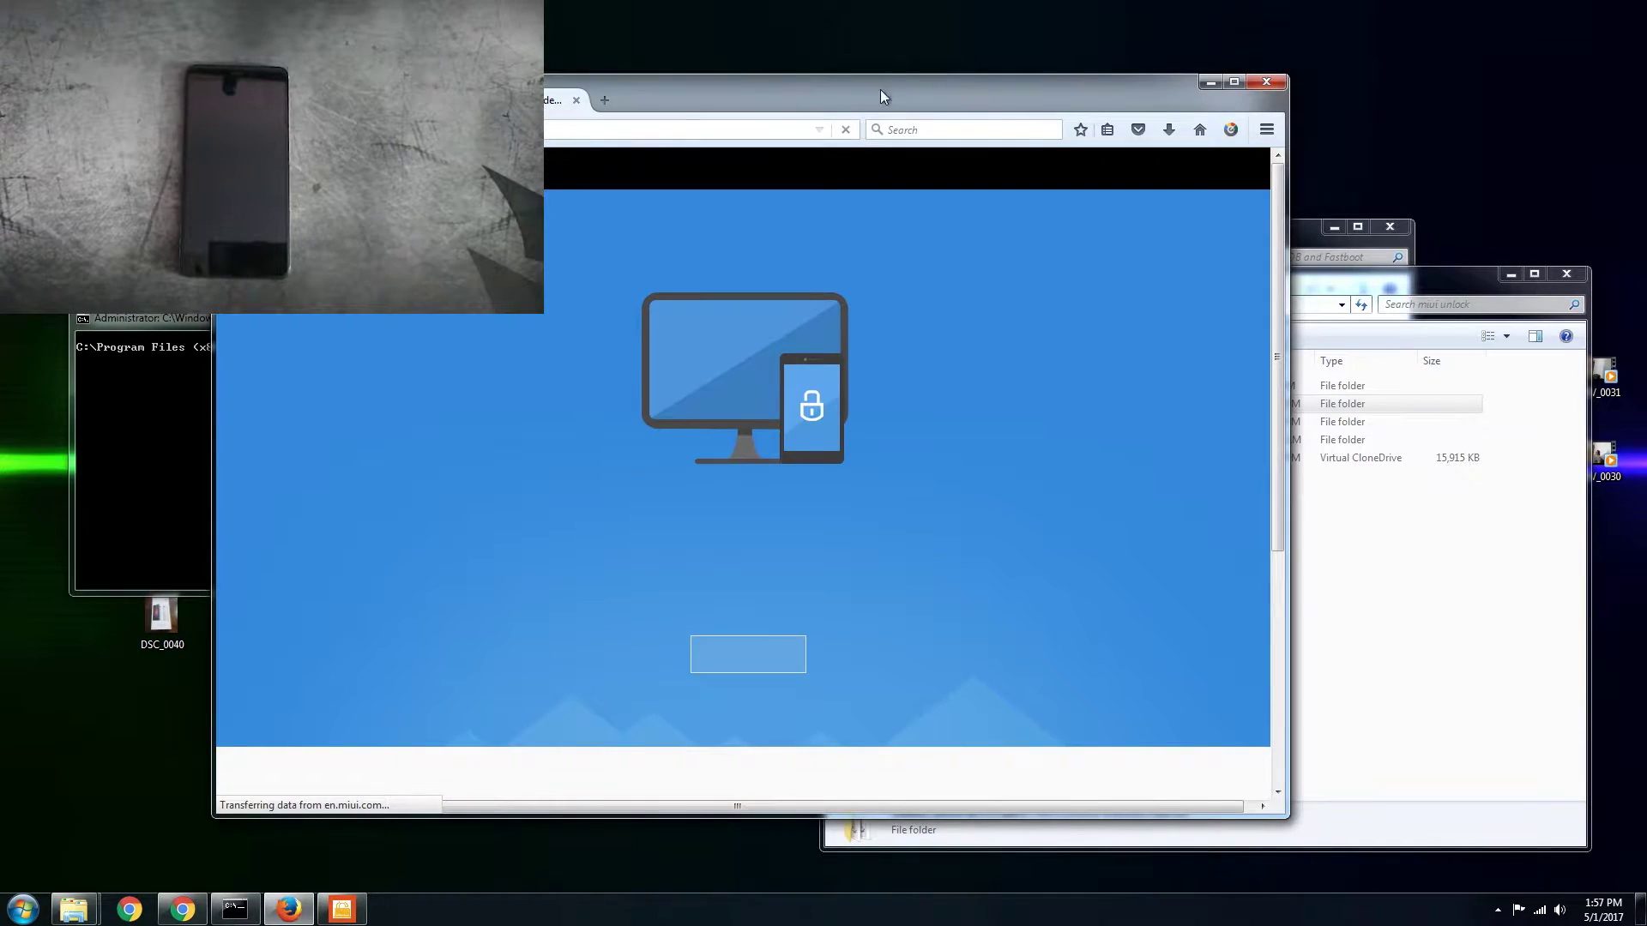
drag(892, 85, 905, 85)
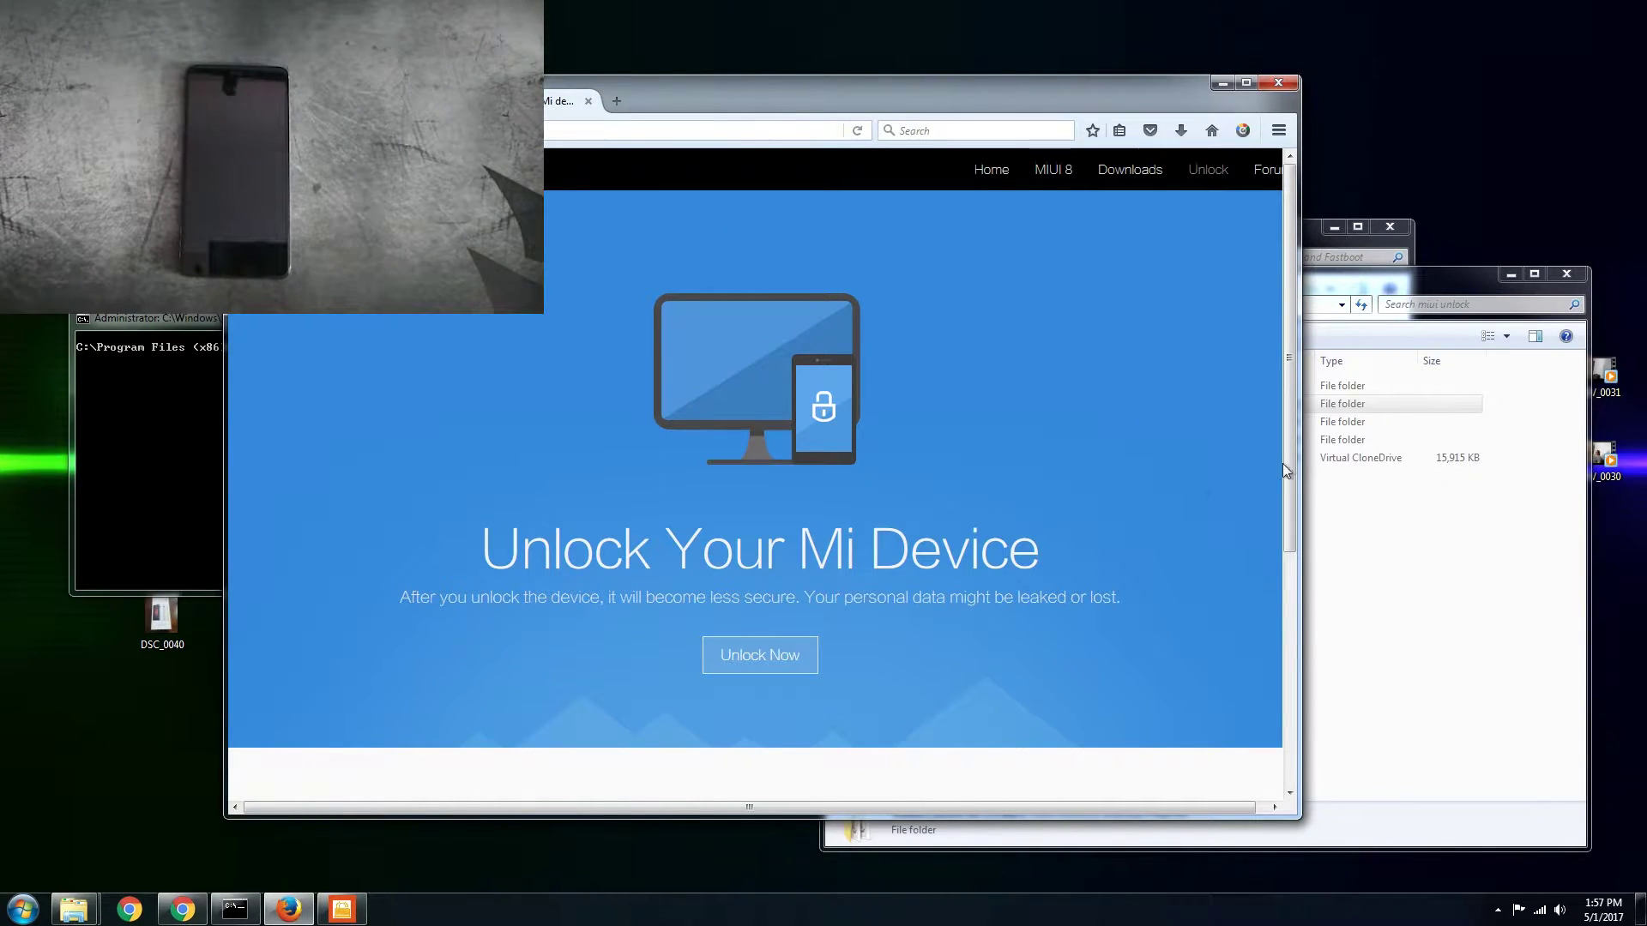
scroll(1091, 448, down, 2)
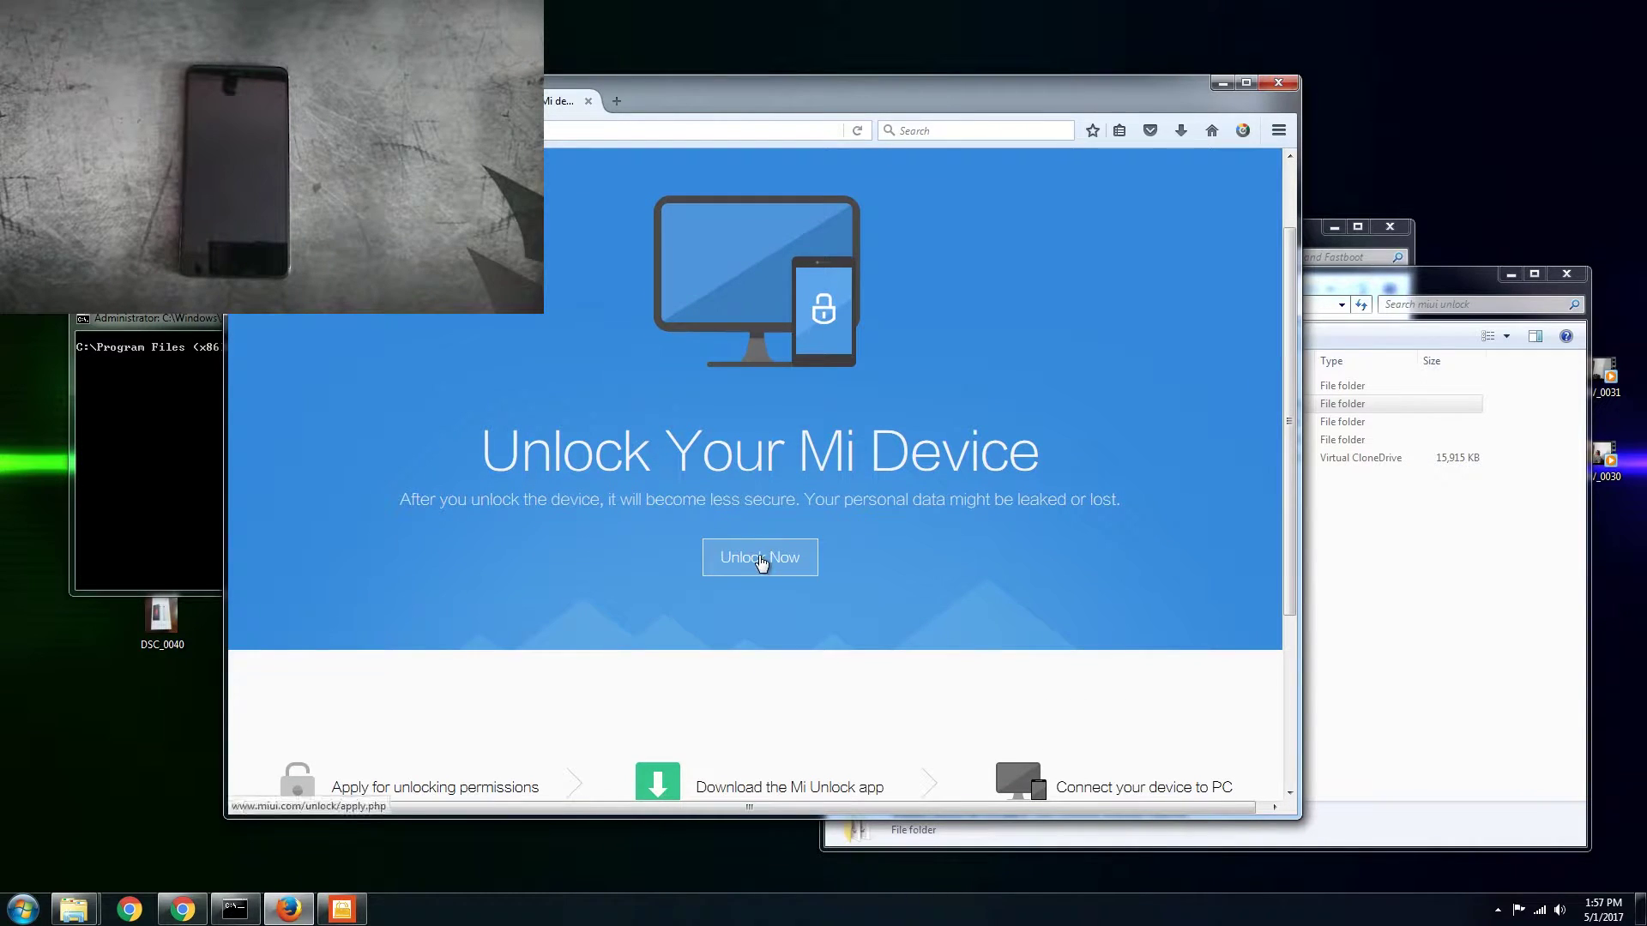
scroll(764, 557, down, 2)
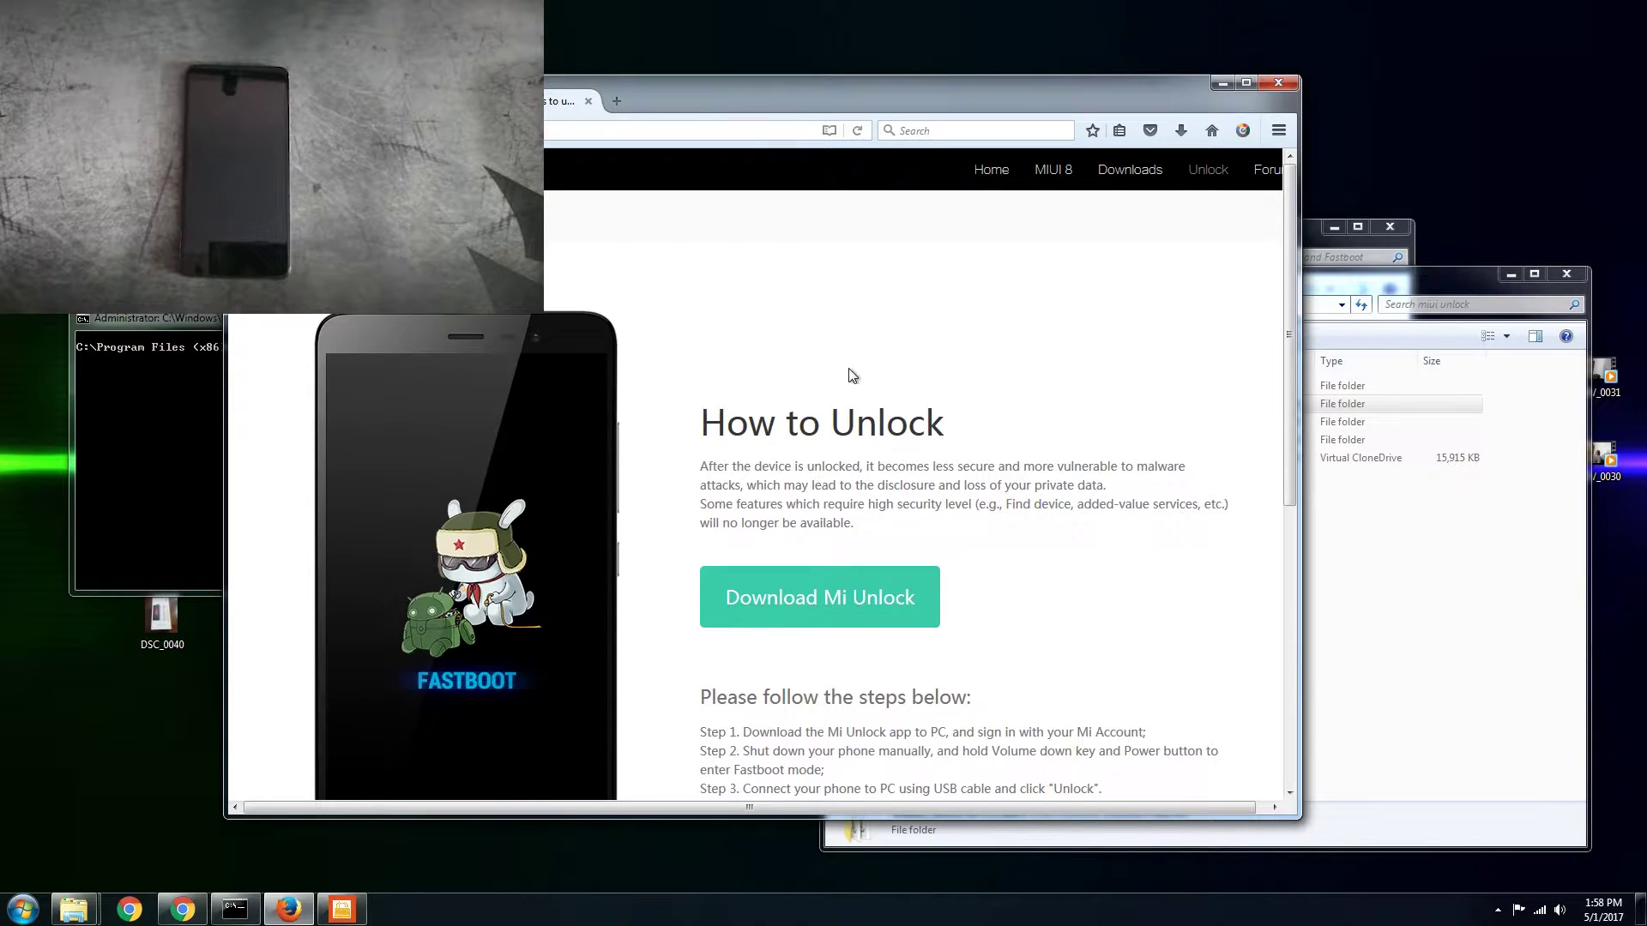
scroll(852, 375, down, 2)
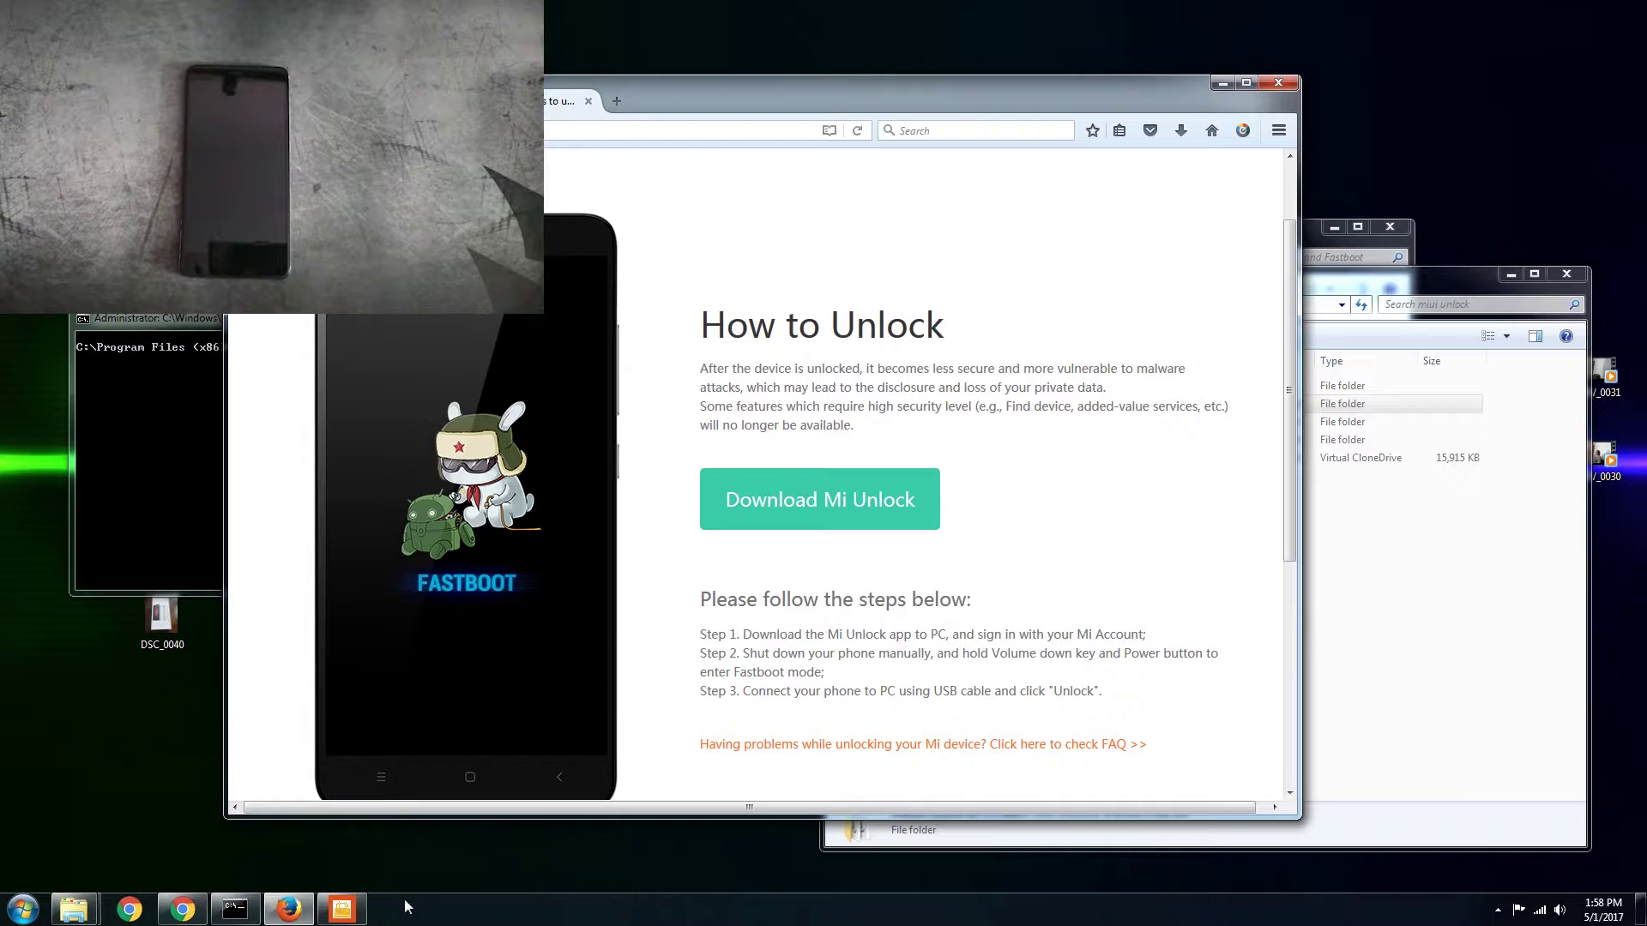
click(359, 916)
Move the Mi Unlock window around to check its FASTBOOT picture and 'not connected' status
drag(869, 203, 620, 279)
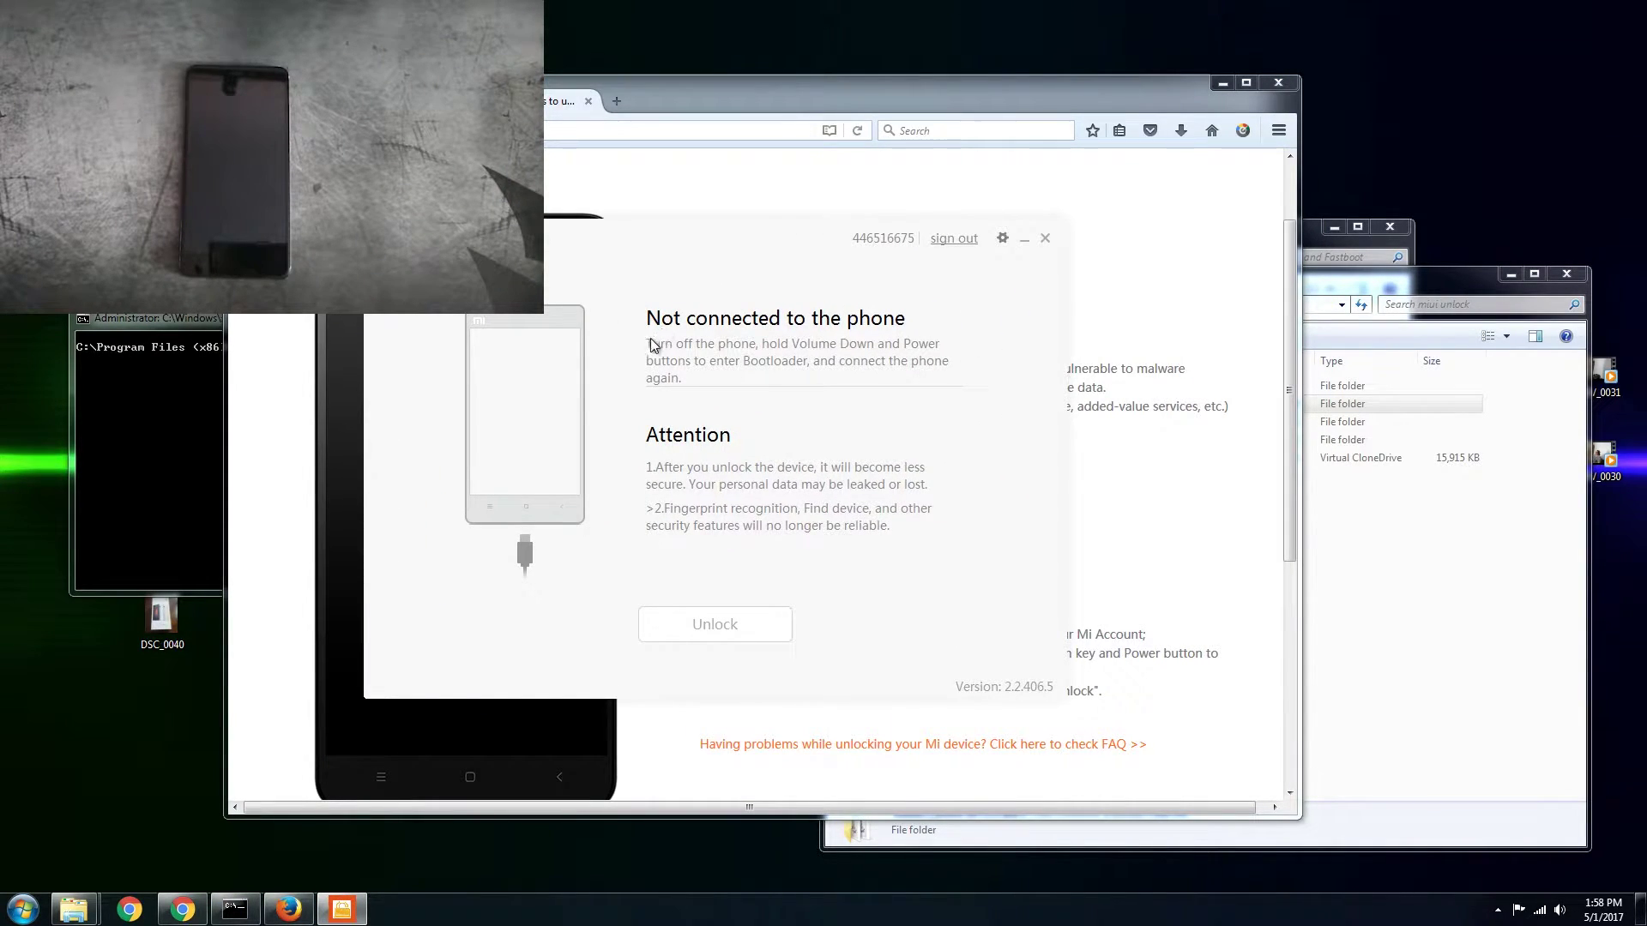
drag(837, 240, 945, 223)
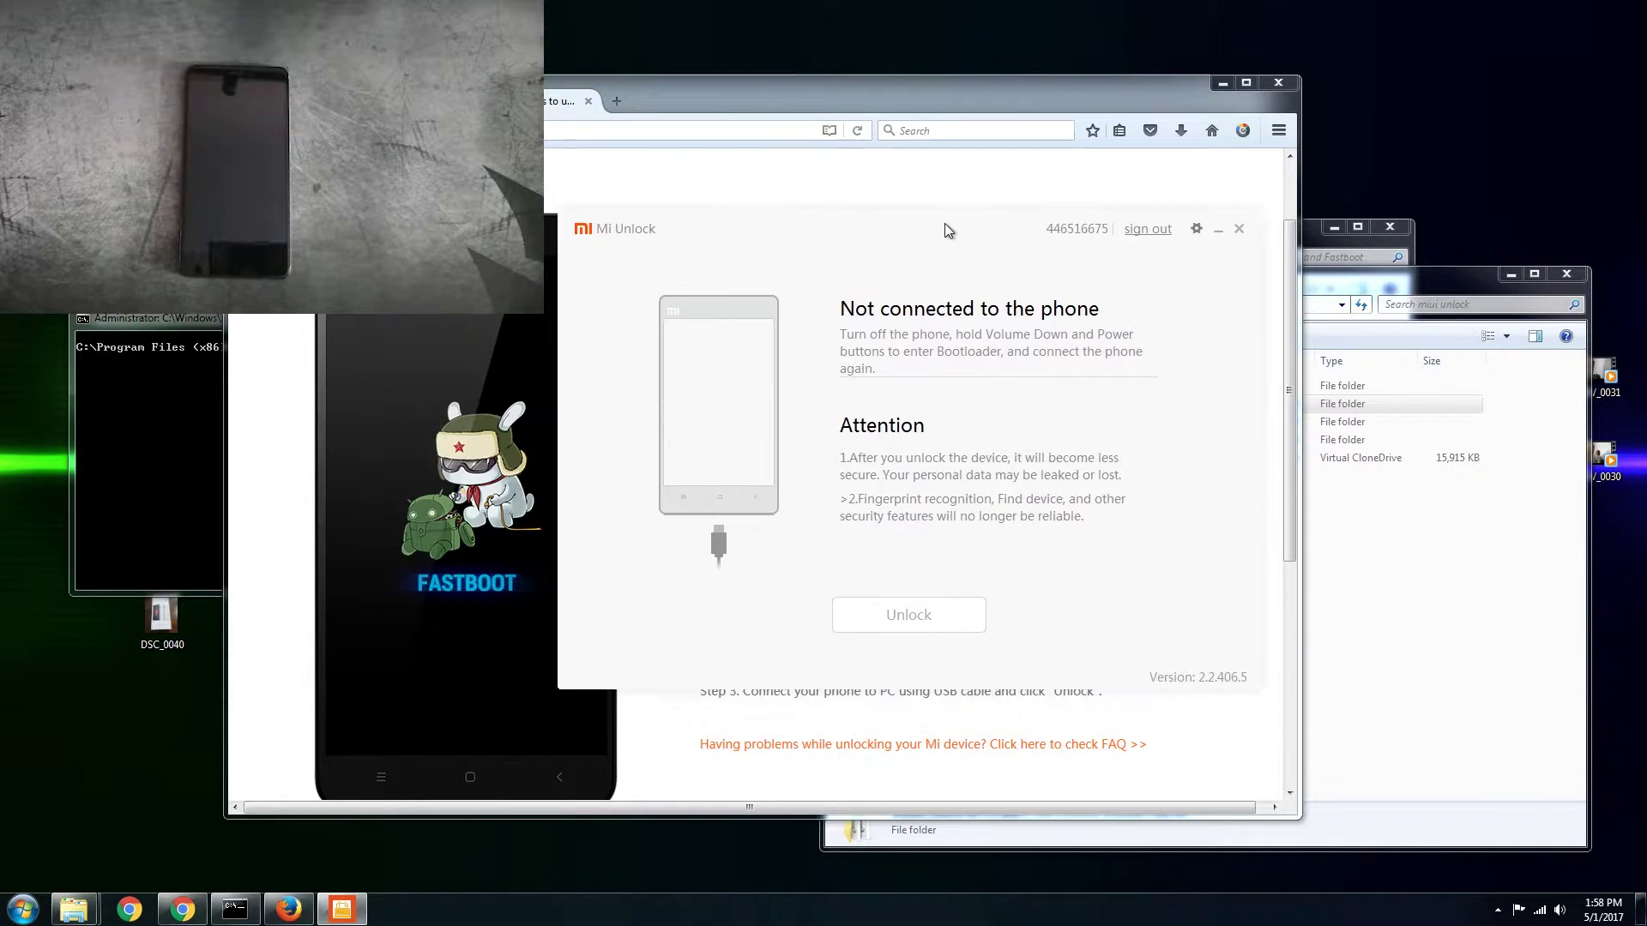
drag(894, 228, 871, 242)
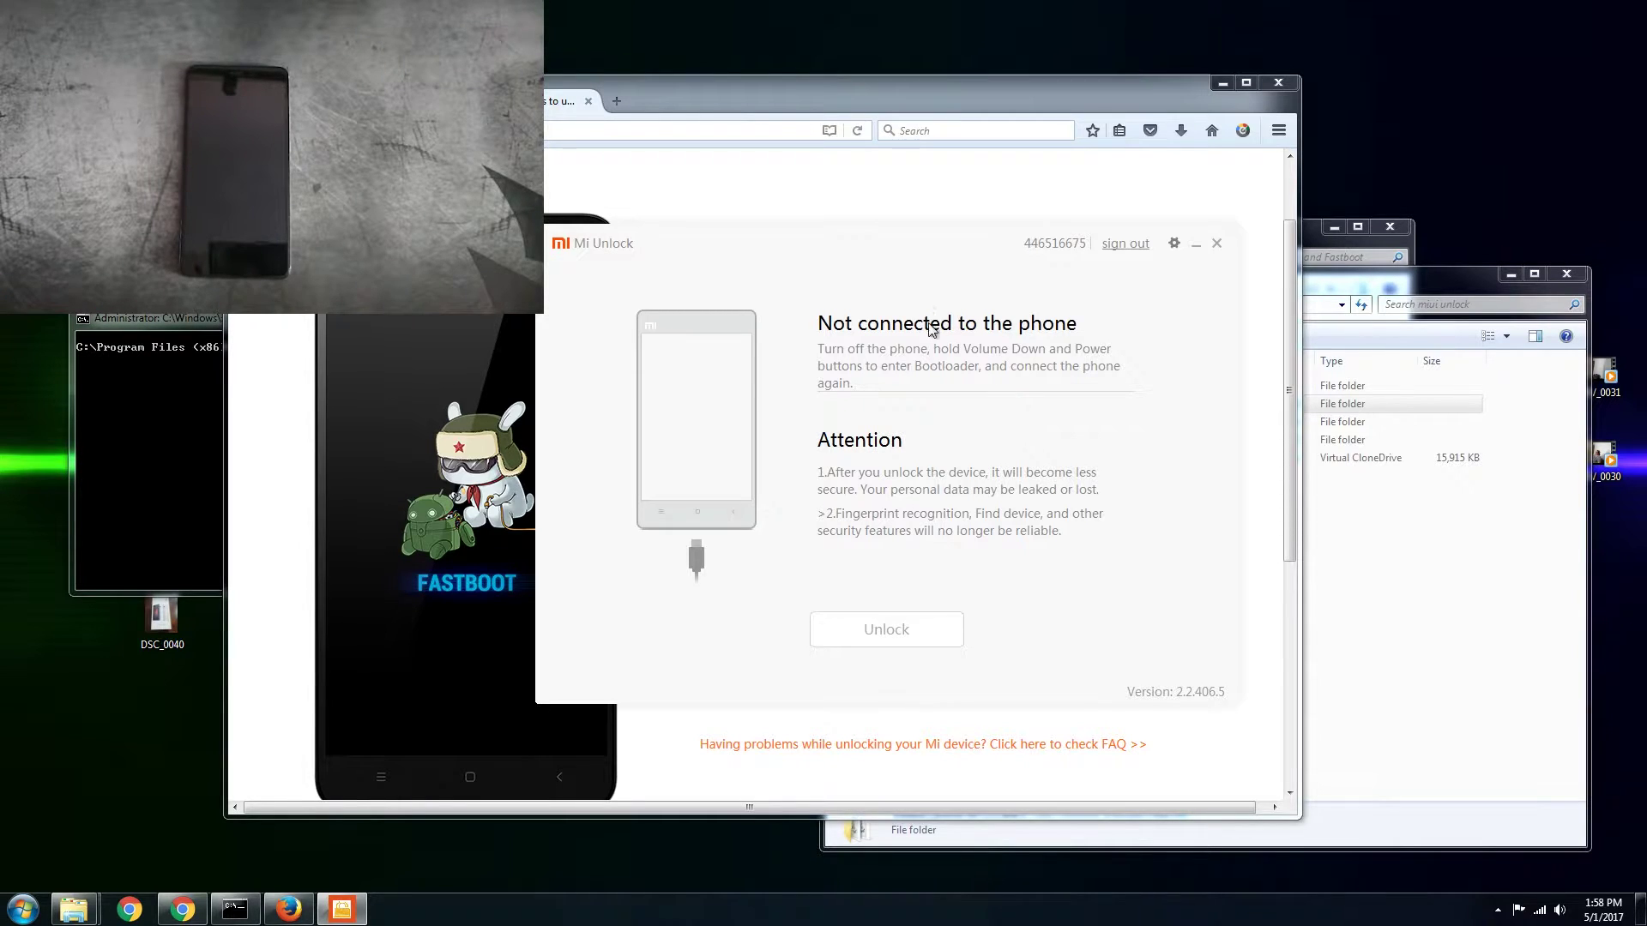
drag(899, 249, 784, 268)
drag(659, 276, 800, 267)
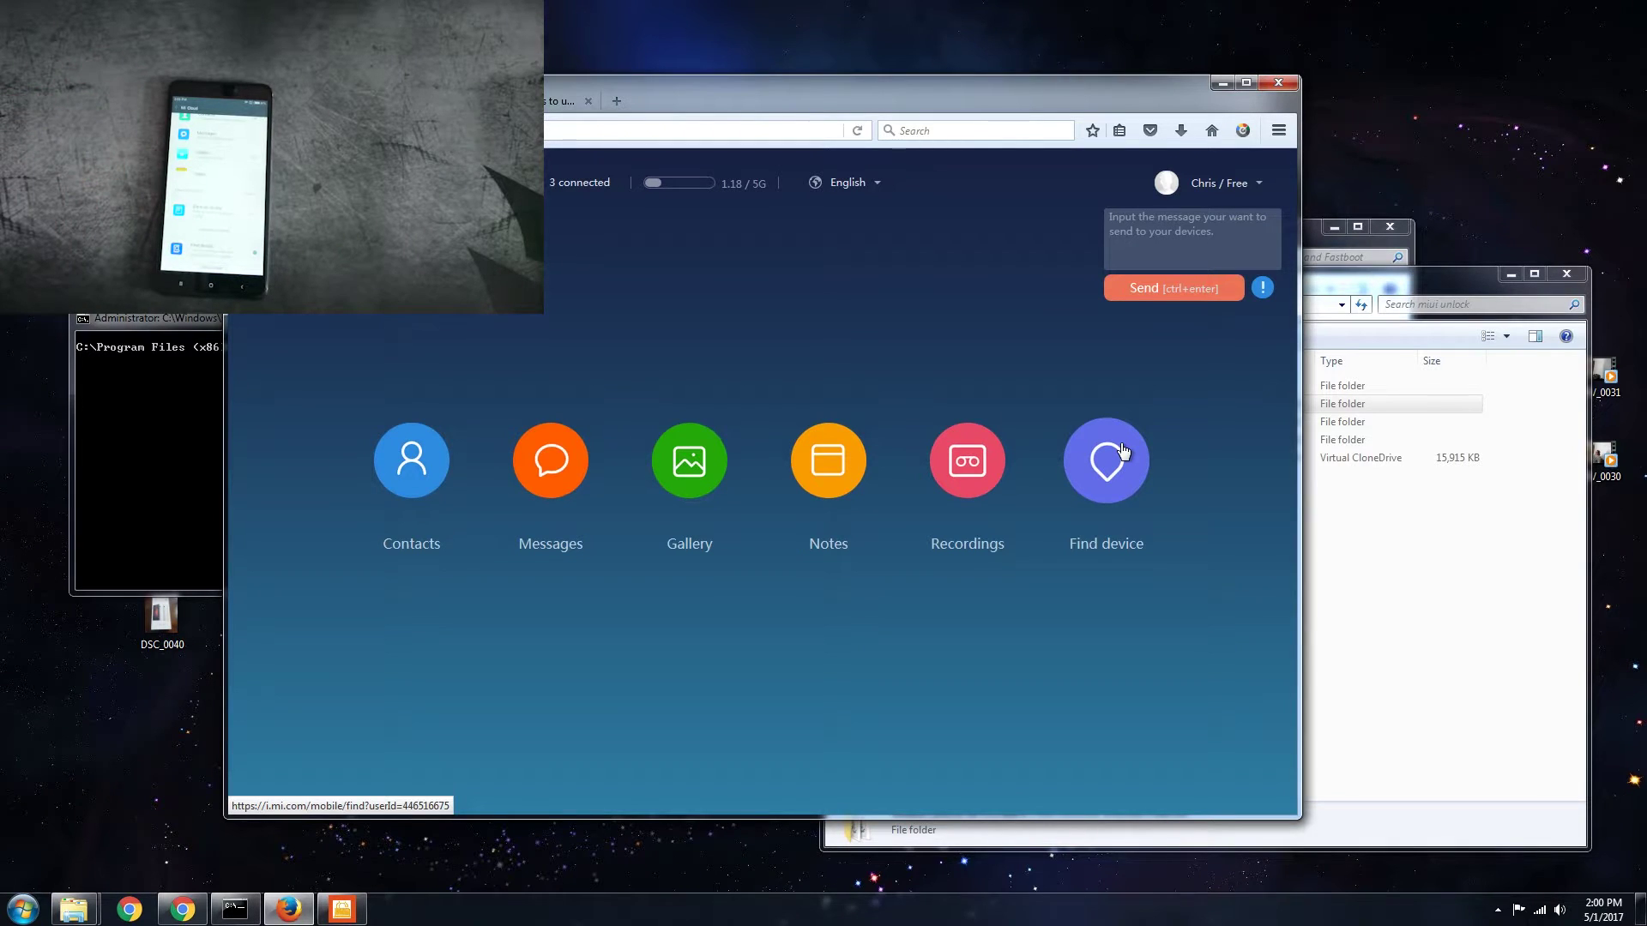
Shift Firefox slightly left and bring the Minimal ADB and Fastboot folder forward
drag(958, 92, 936, 87)
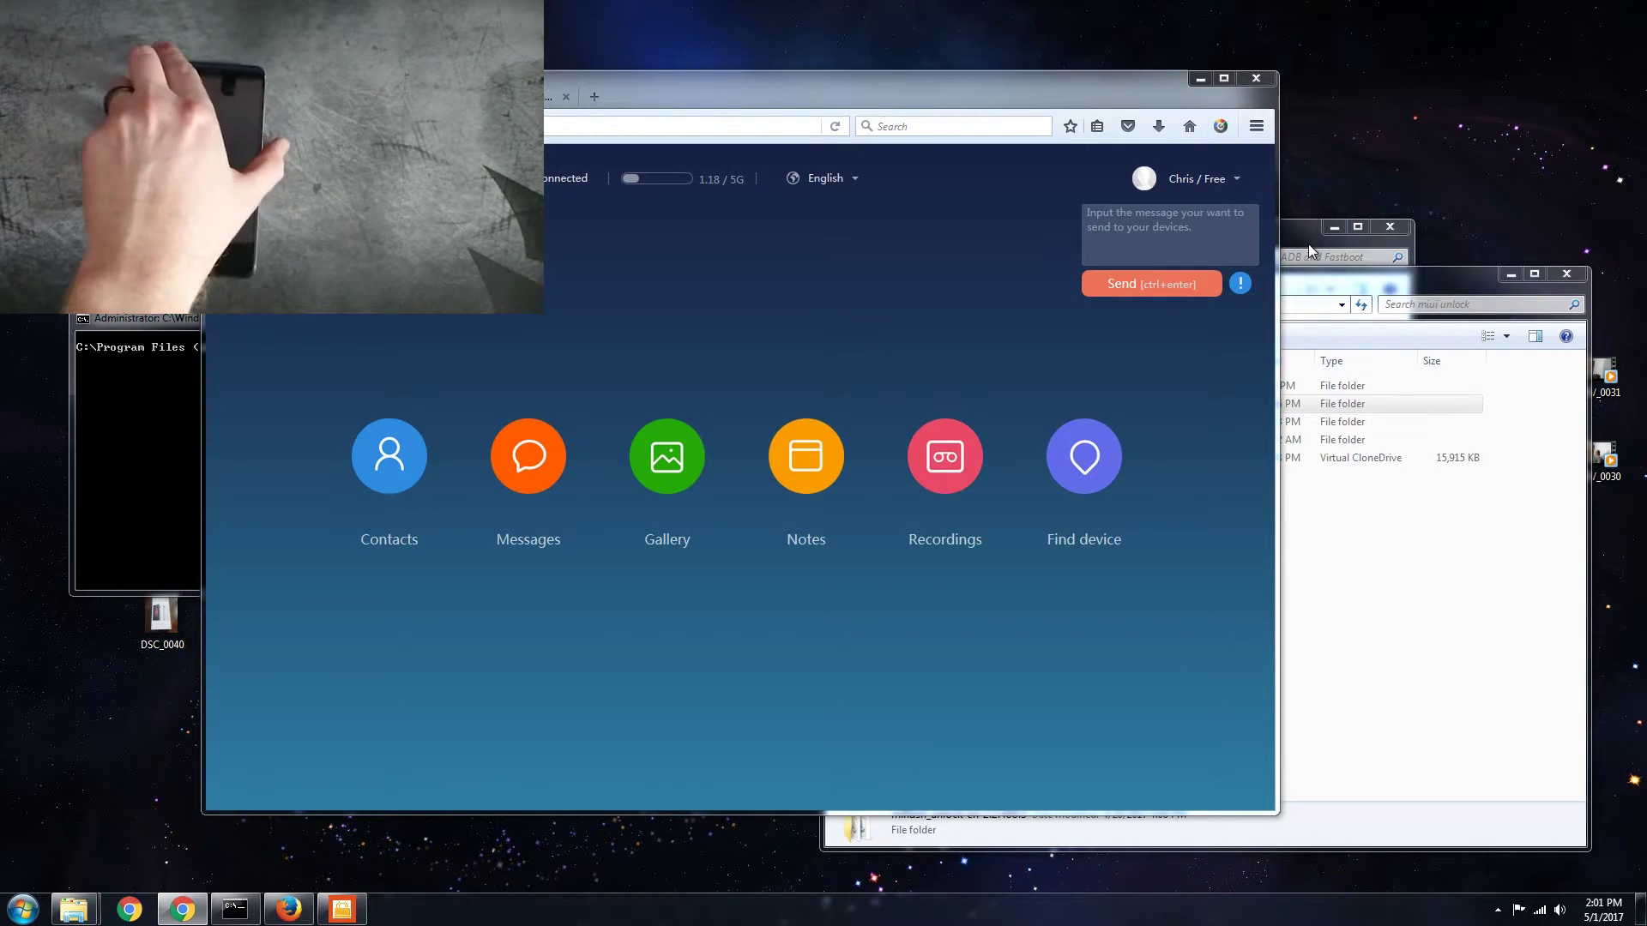
drag(1307, 236, 1278, 191)
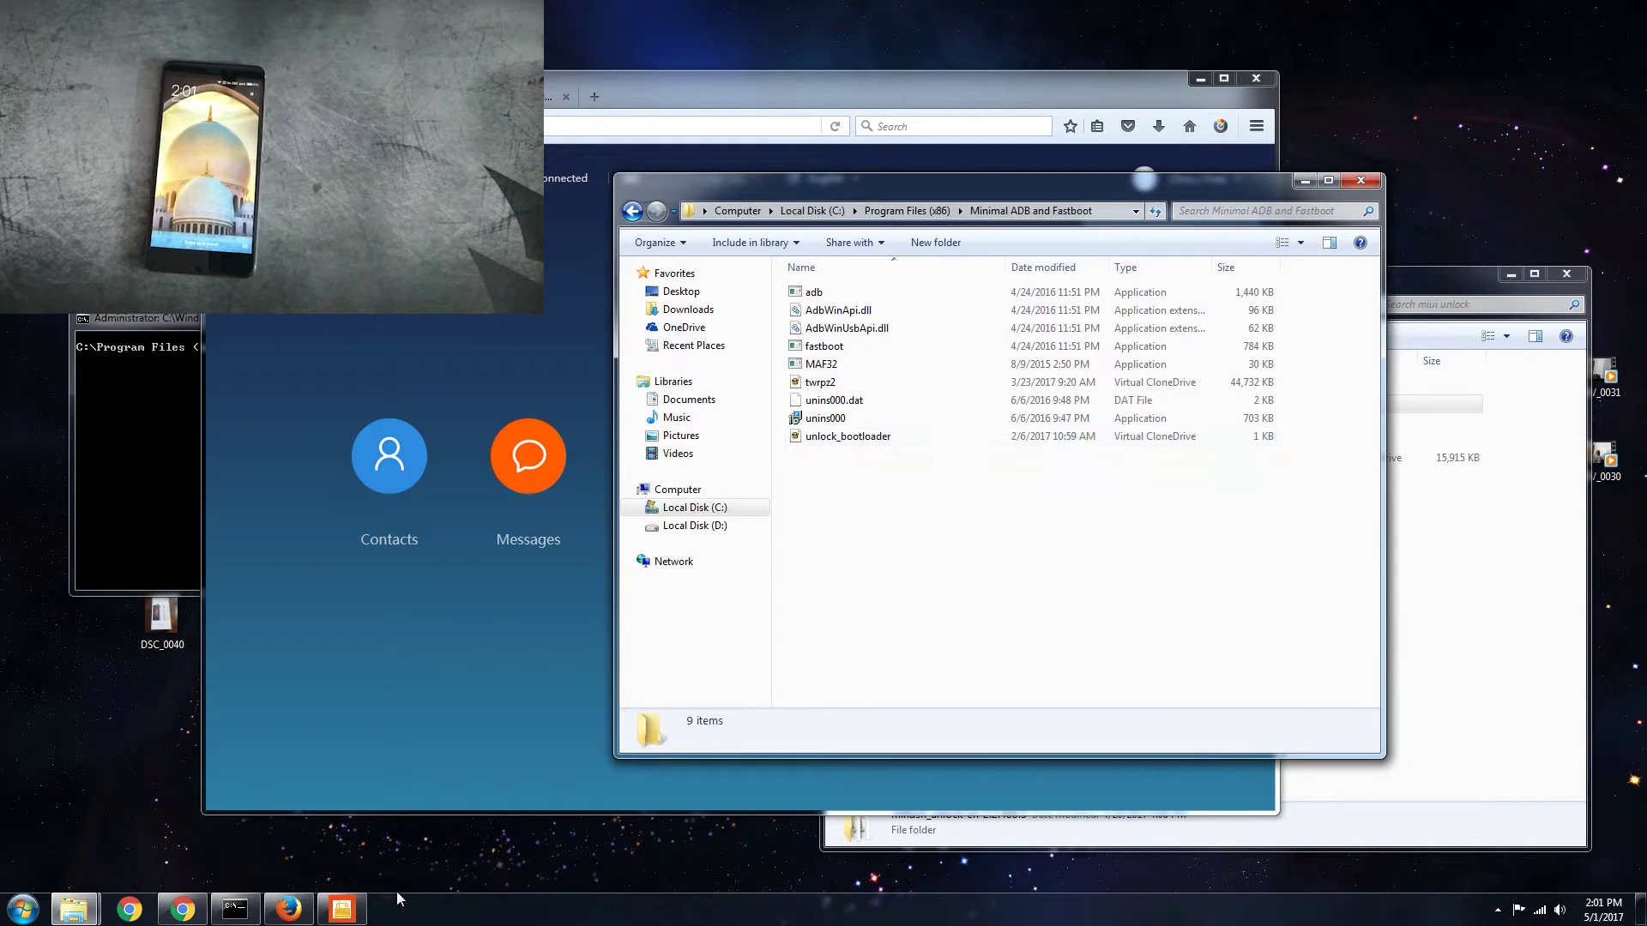
Restore Mi Unlock in front of the folder and shift it slightly left
click(344, 907)
drag(969, 254, 908, 249)
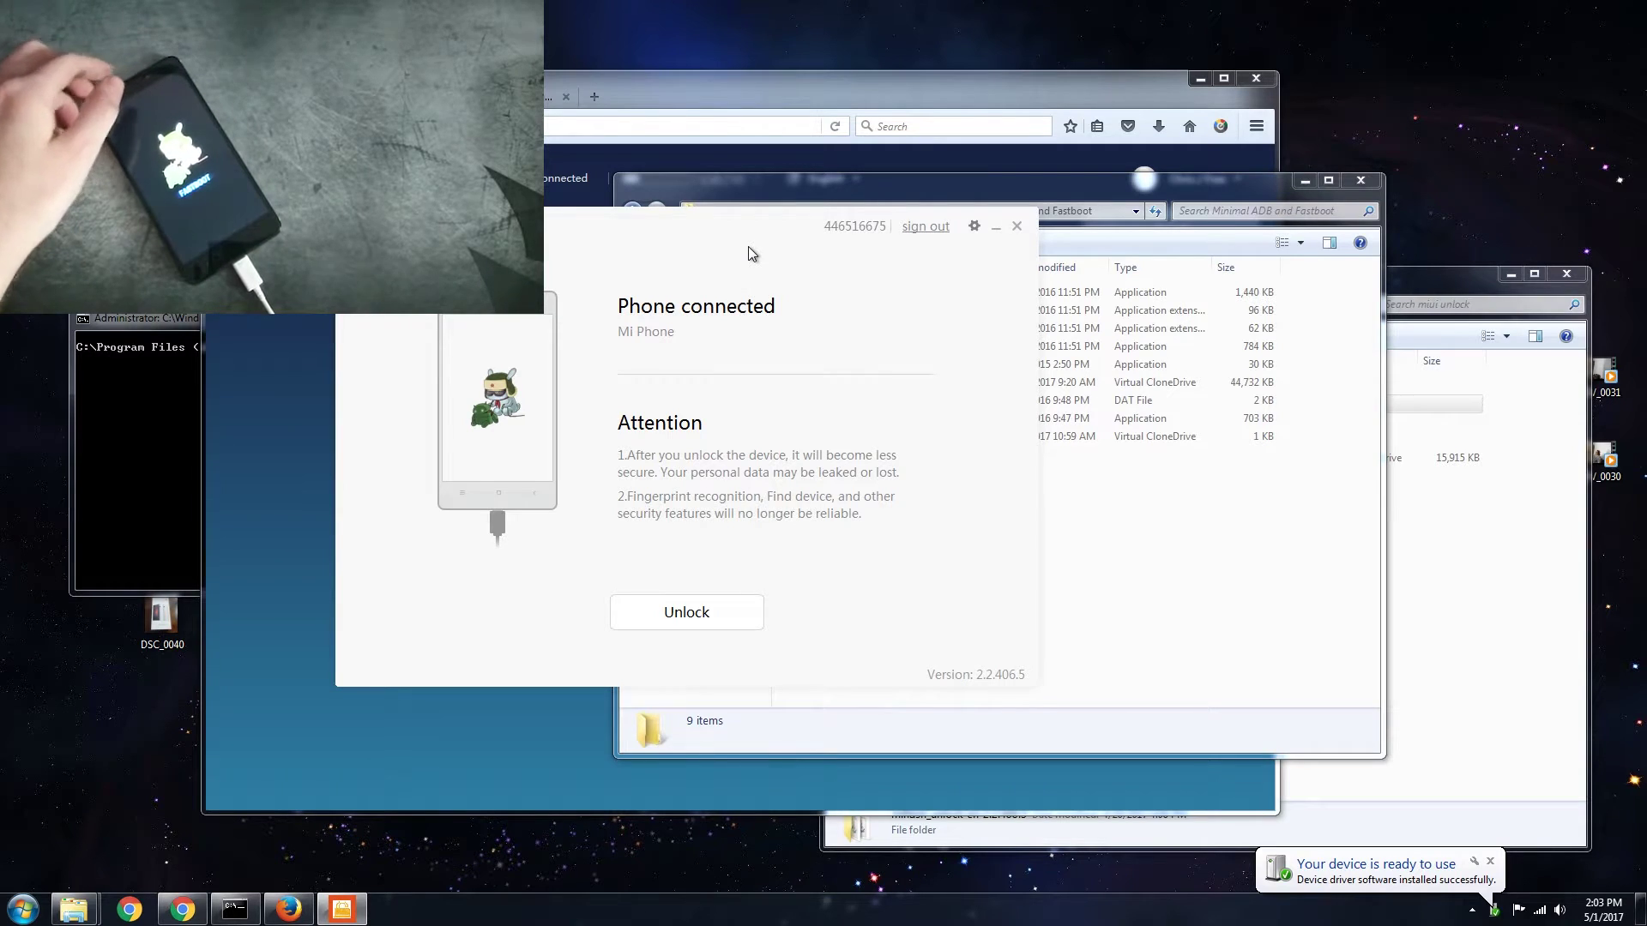
Reposition Mi Unlock on its Phone connected page and start unlocking the Mi Phone
drag(748, 247, 816, 272)
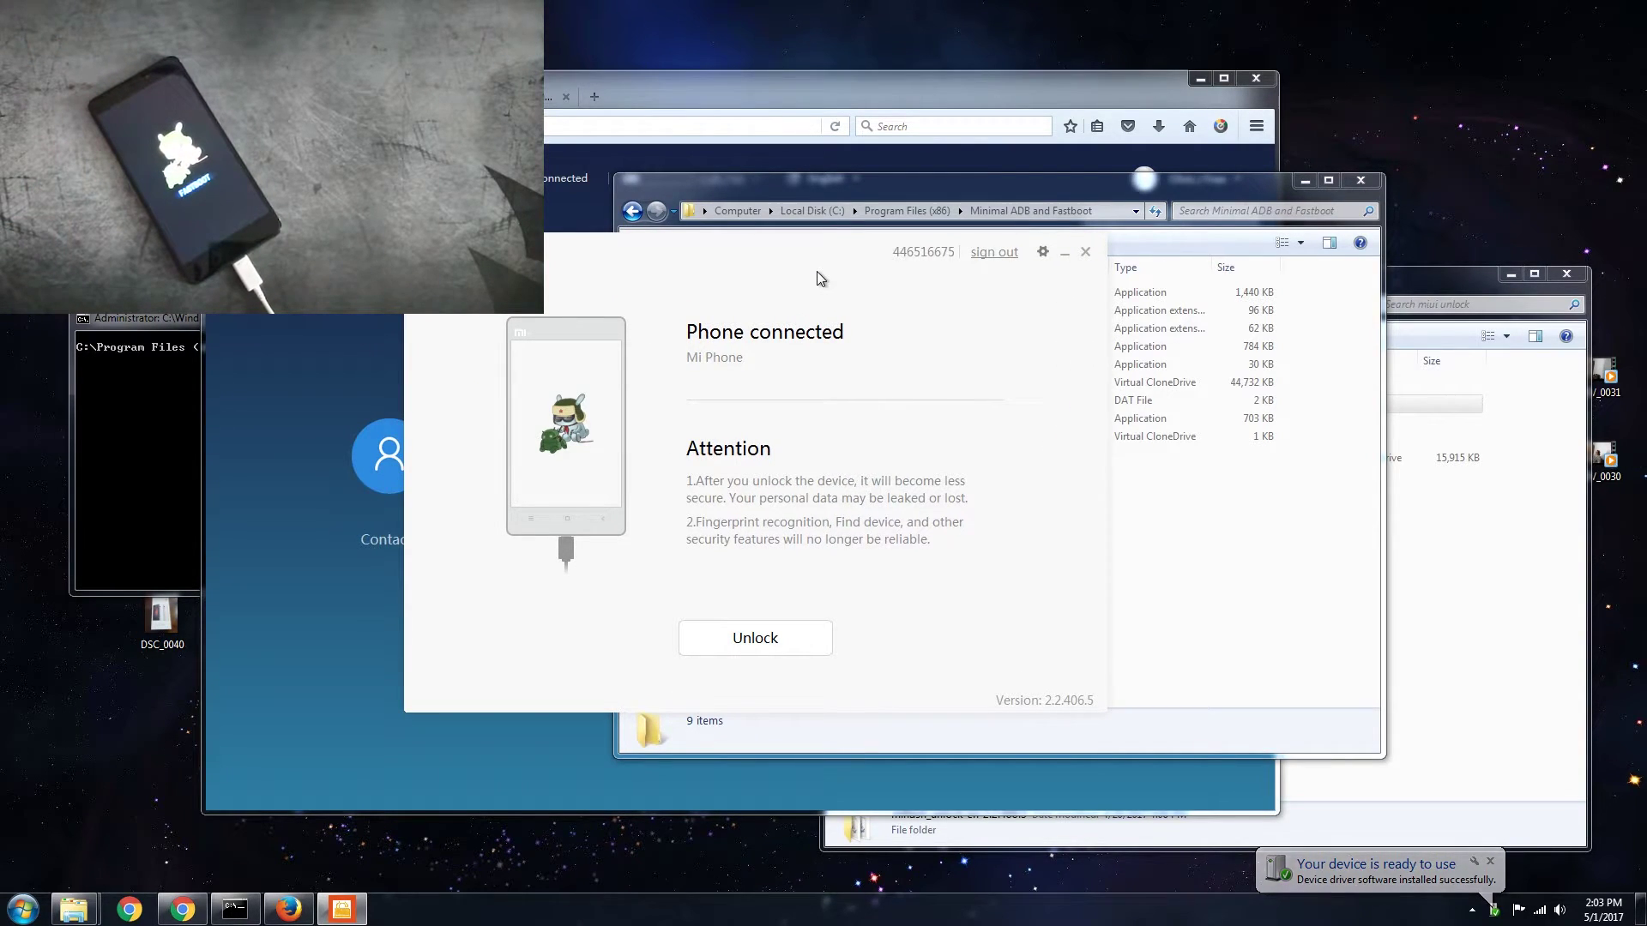
click(769, 649)
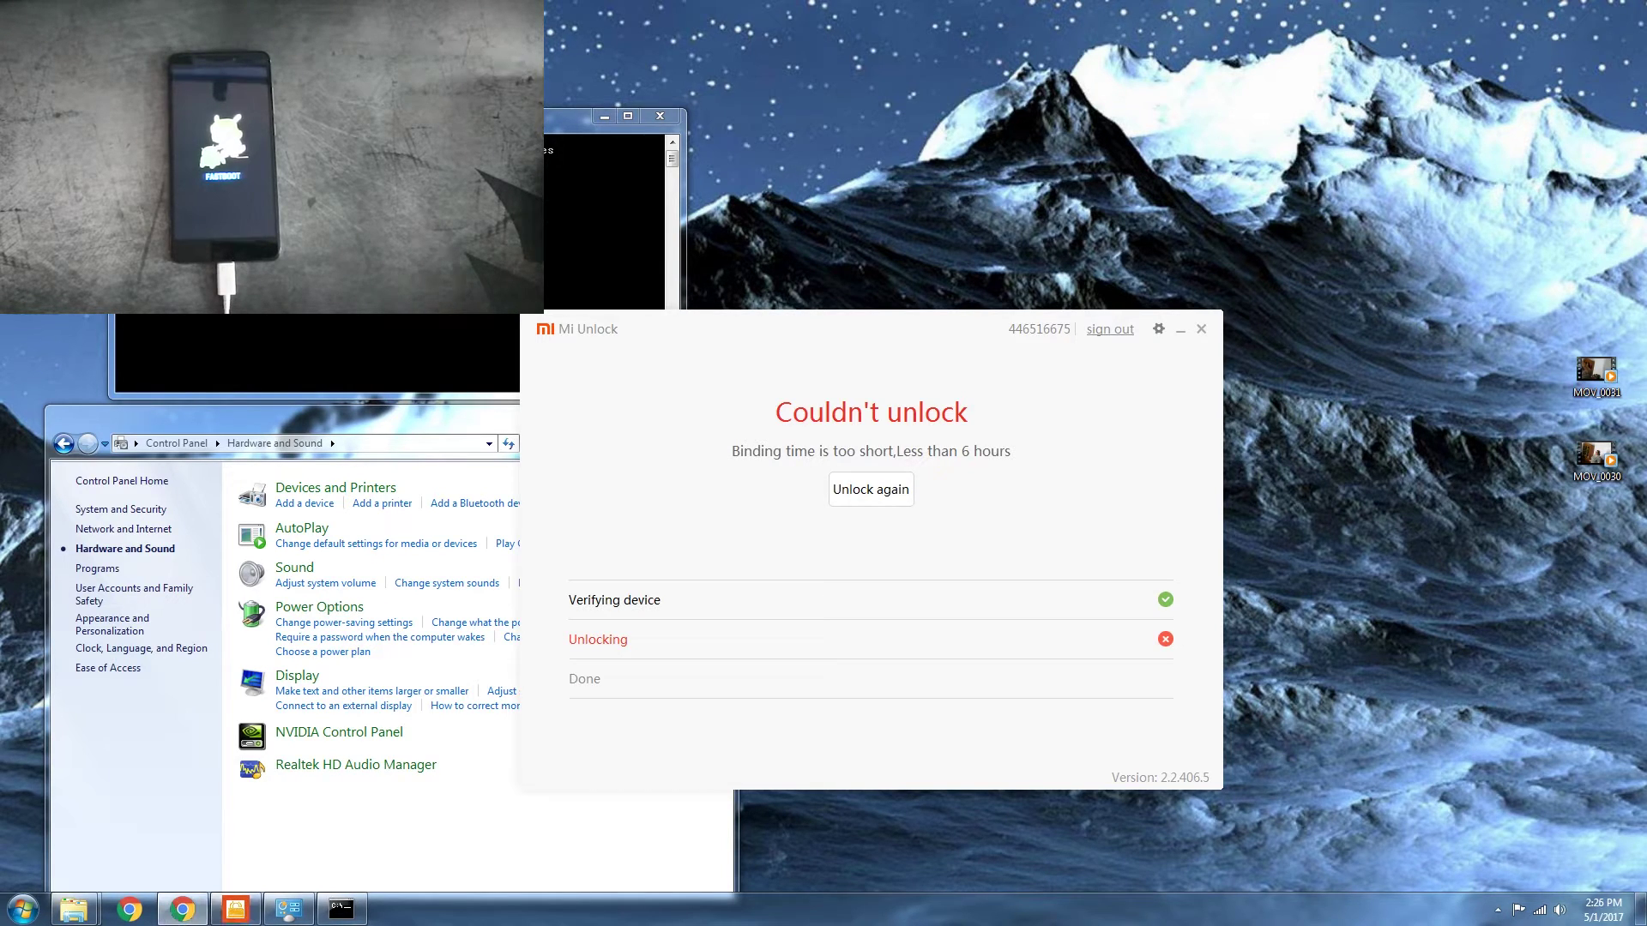
Move the Mi Unlock window aside after the 'binding time is too short' failure
drag(784, 347, 843, 293)
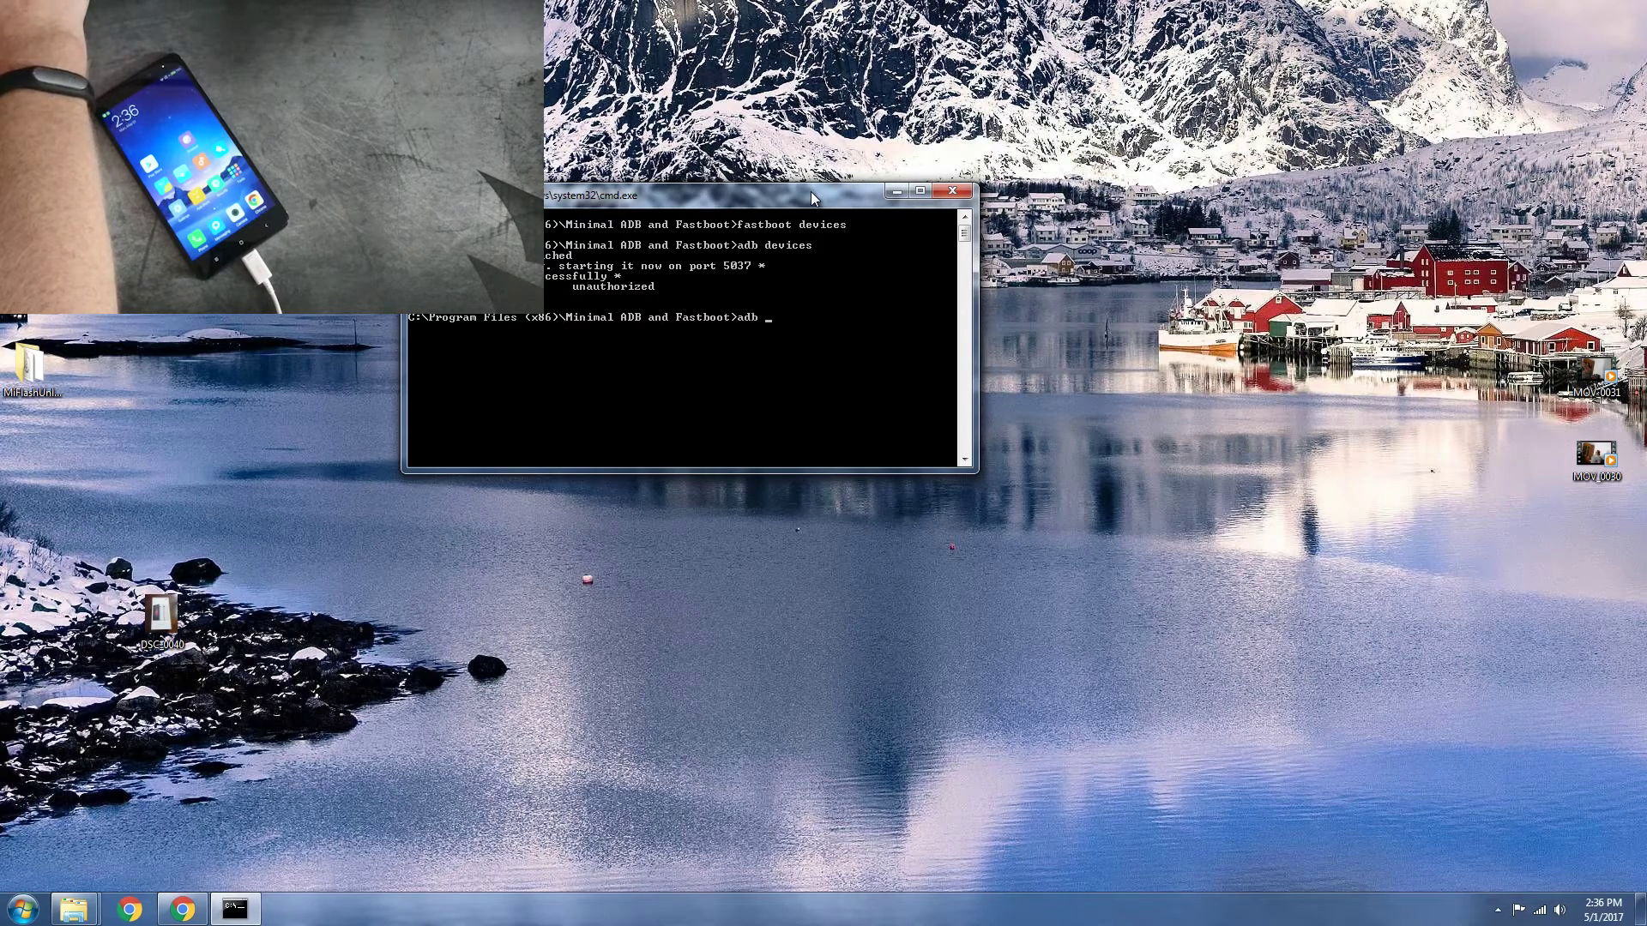
Run 'adb reboot bootloader' to put the phone into fastboot mode
text(d)
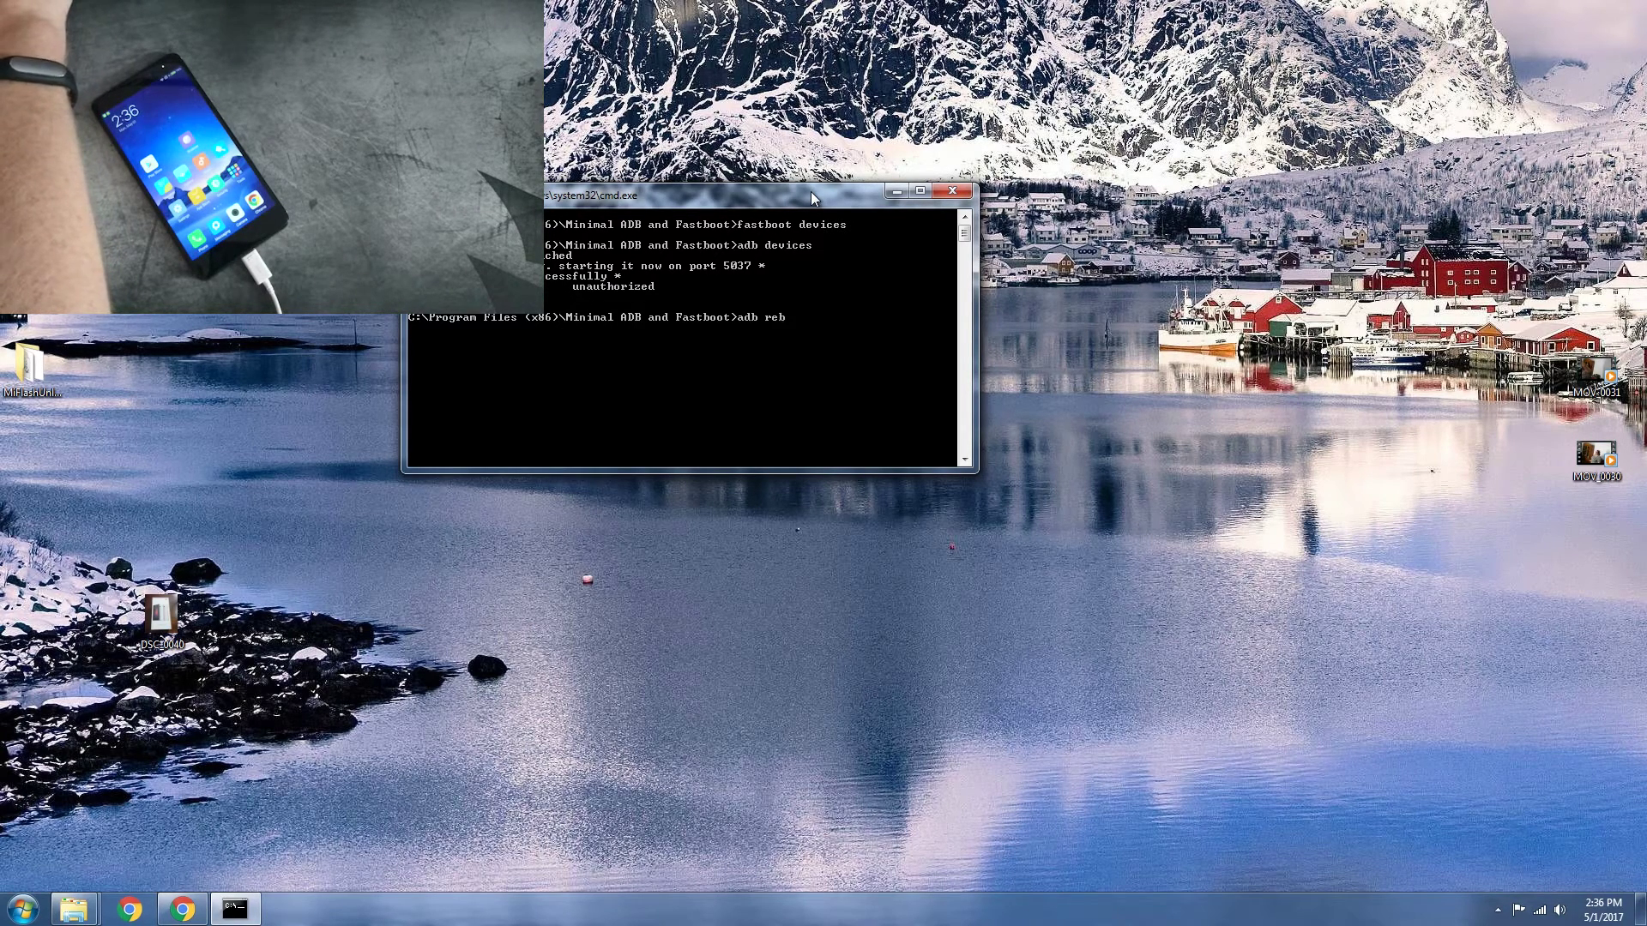
text(b reboot bootloader)
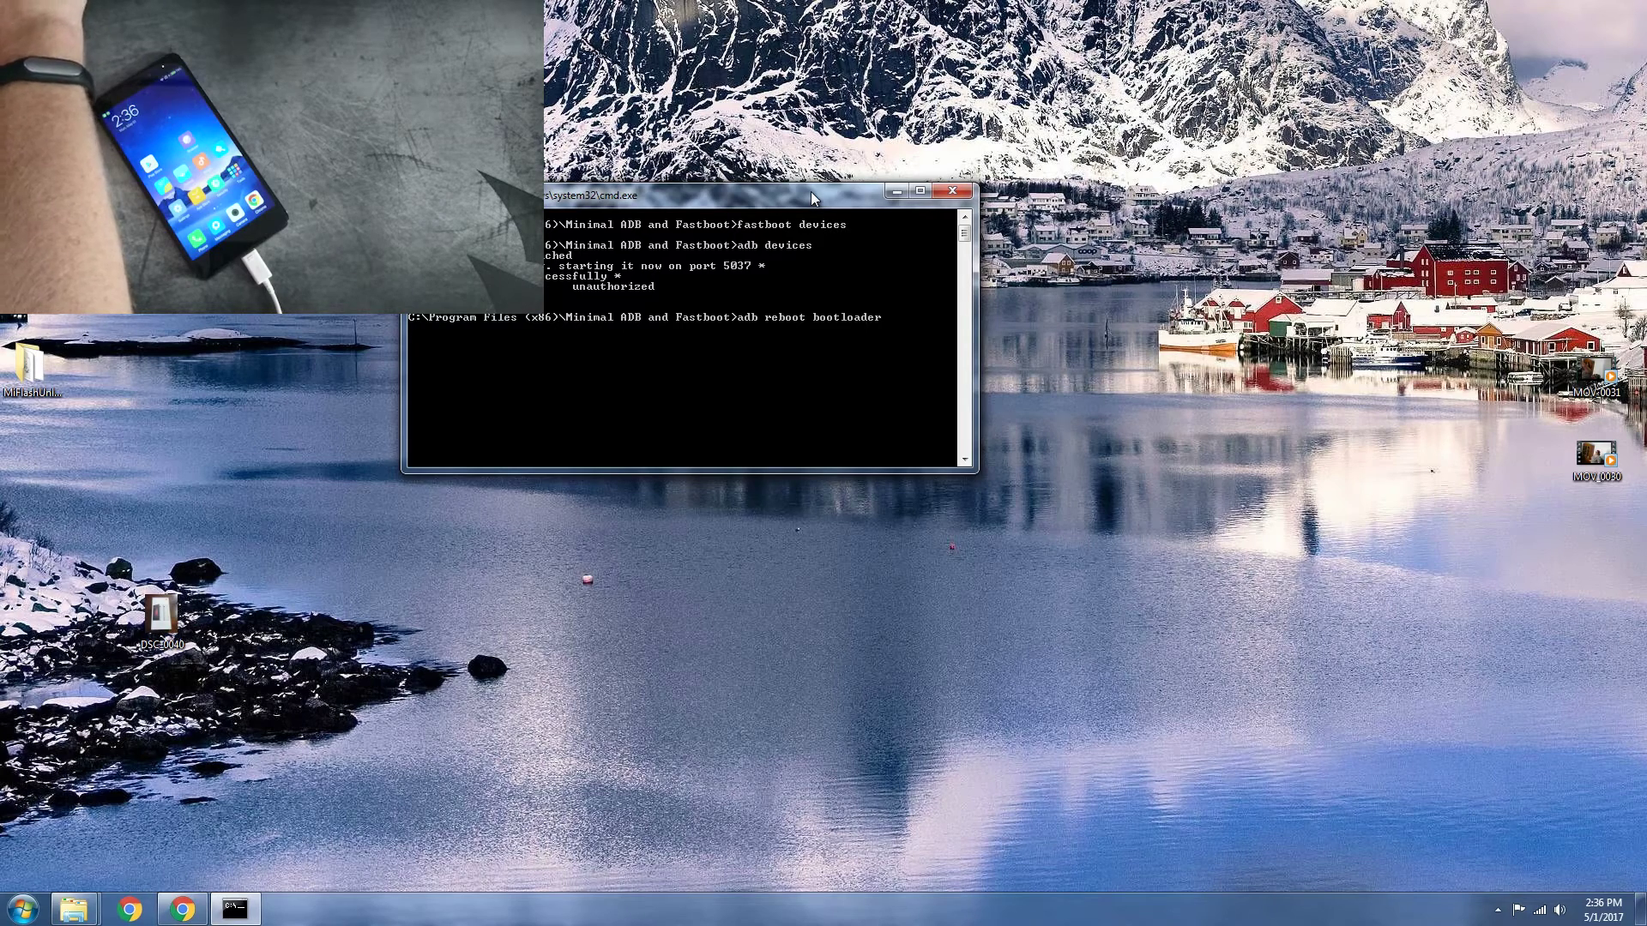
key(Return)
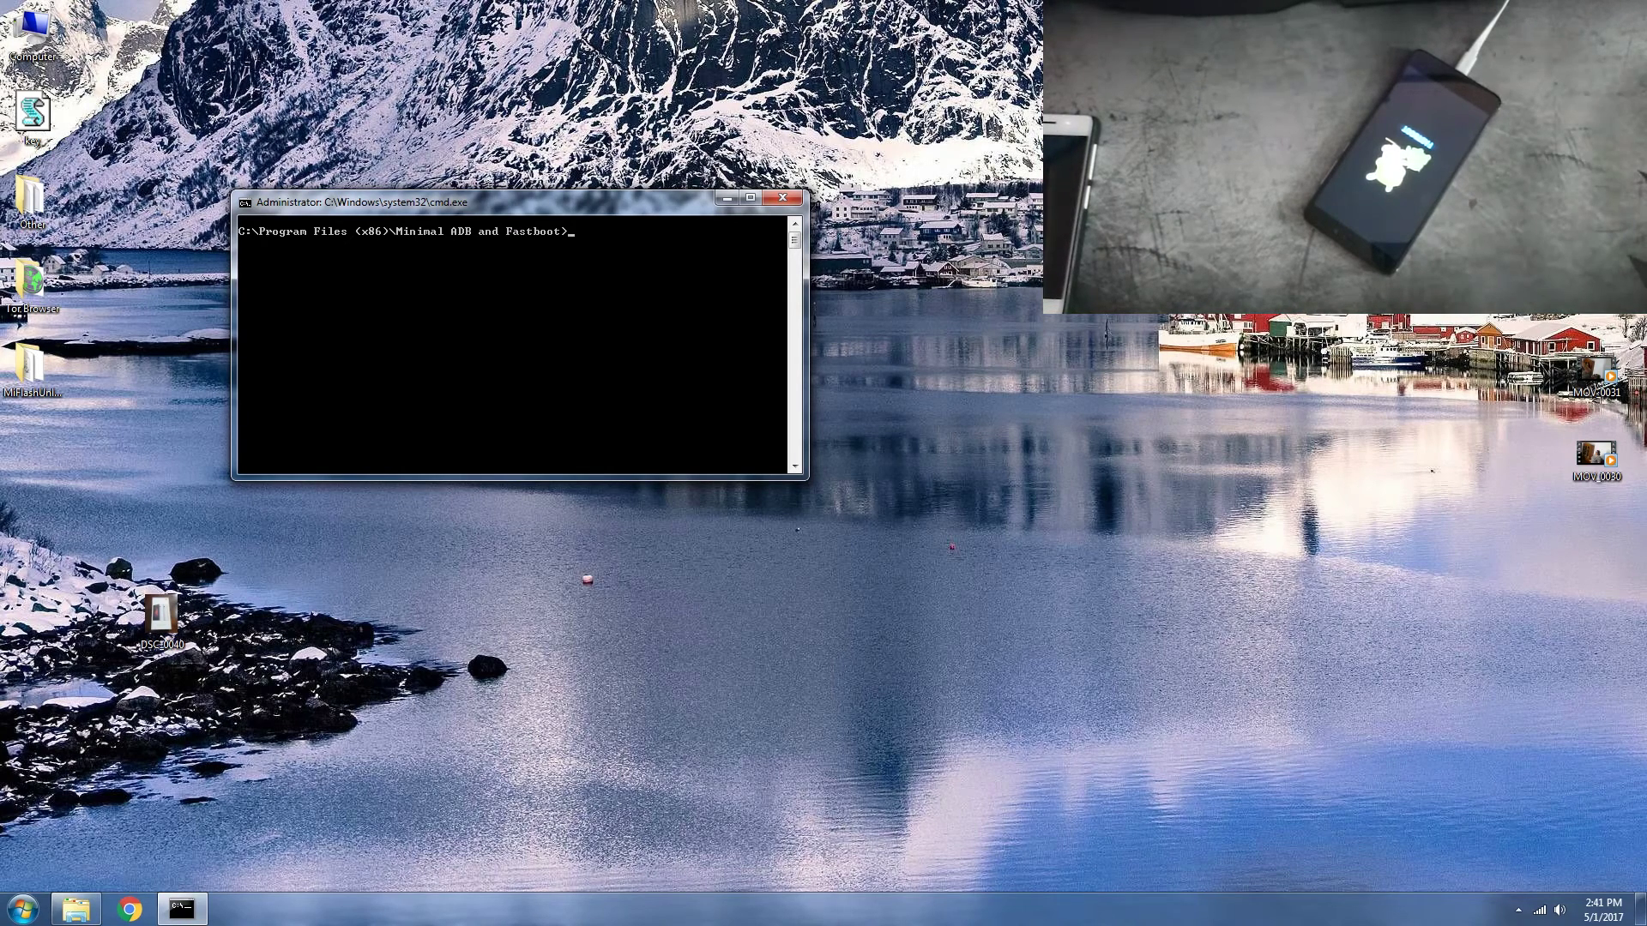
Run 'fastboot getvar unlocked' in the command window, which returns 'unlocked: yes'
click(130, 911)
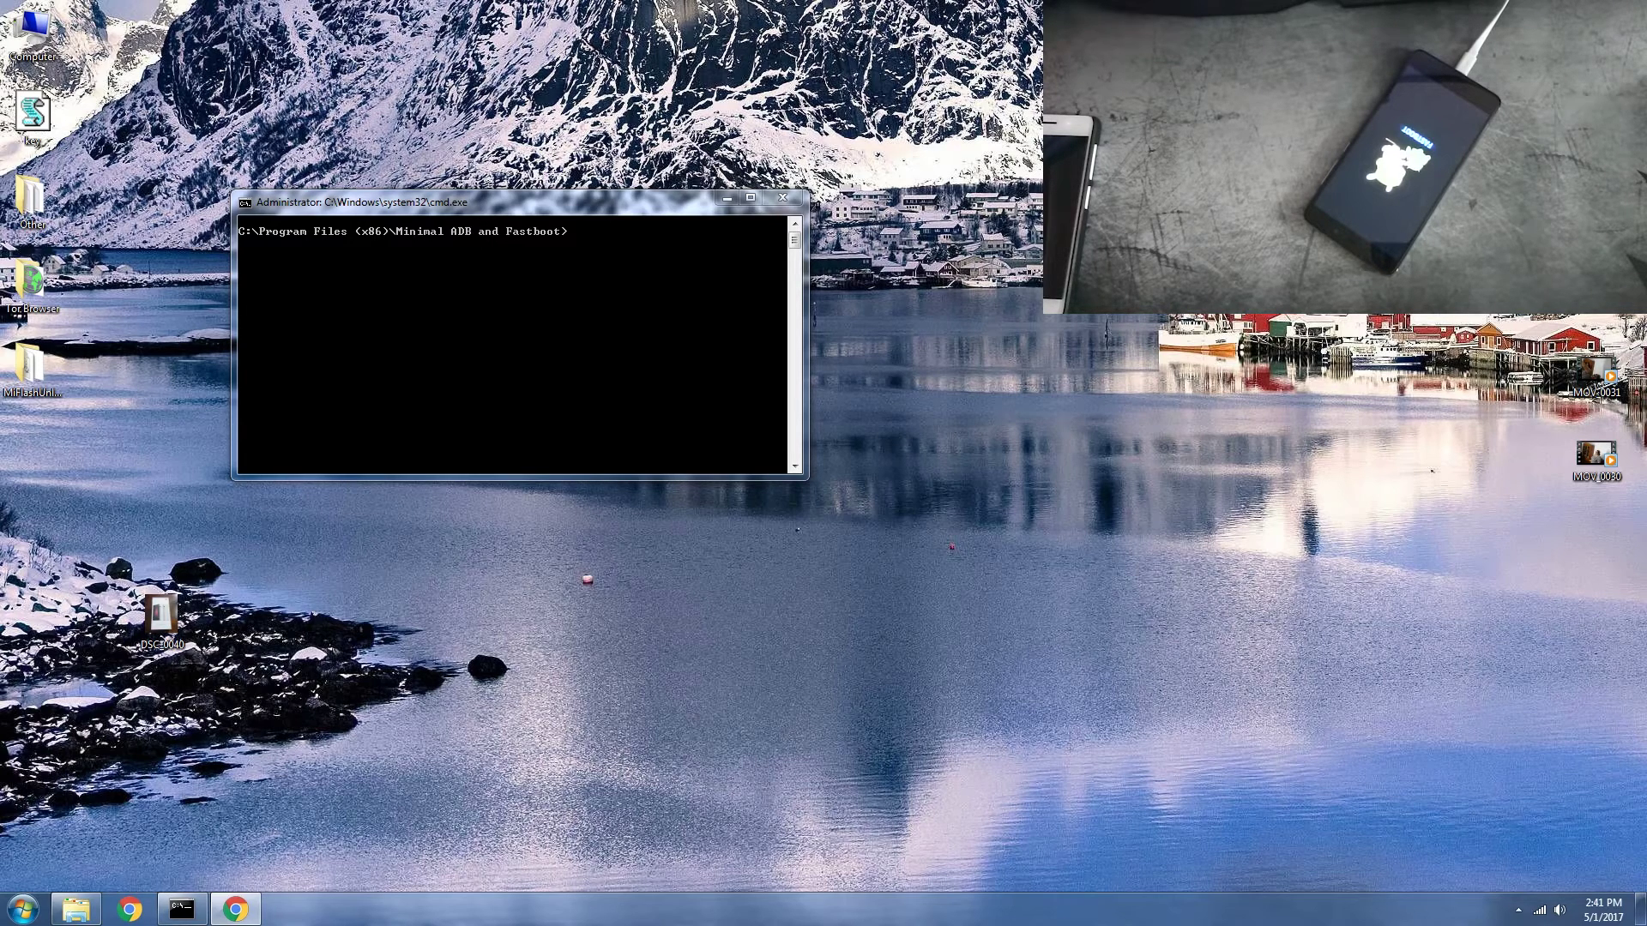
click(603, 215)
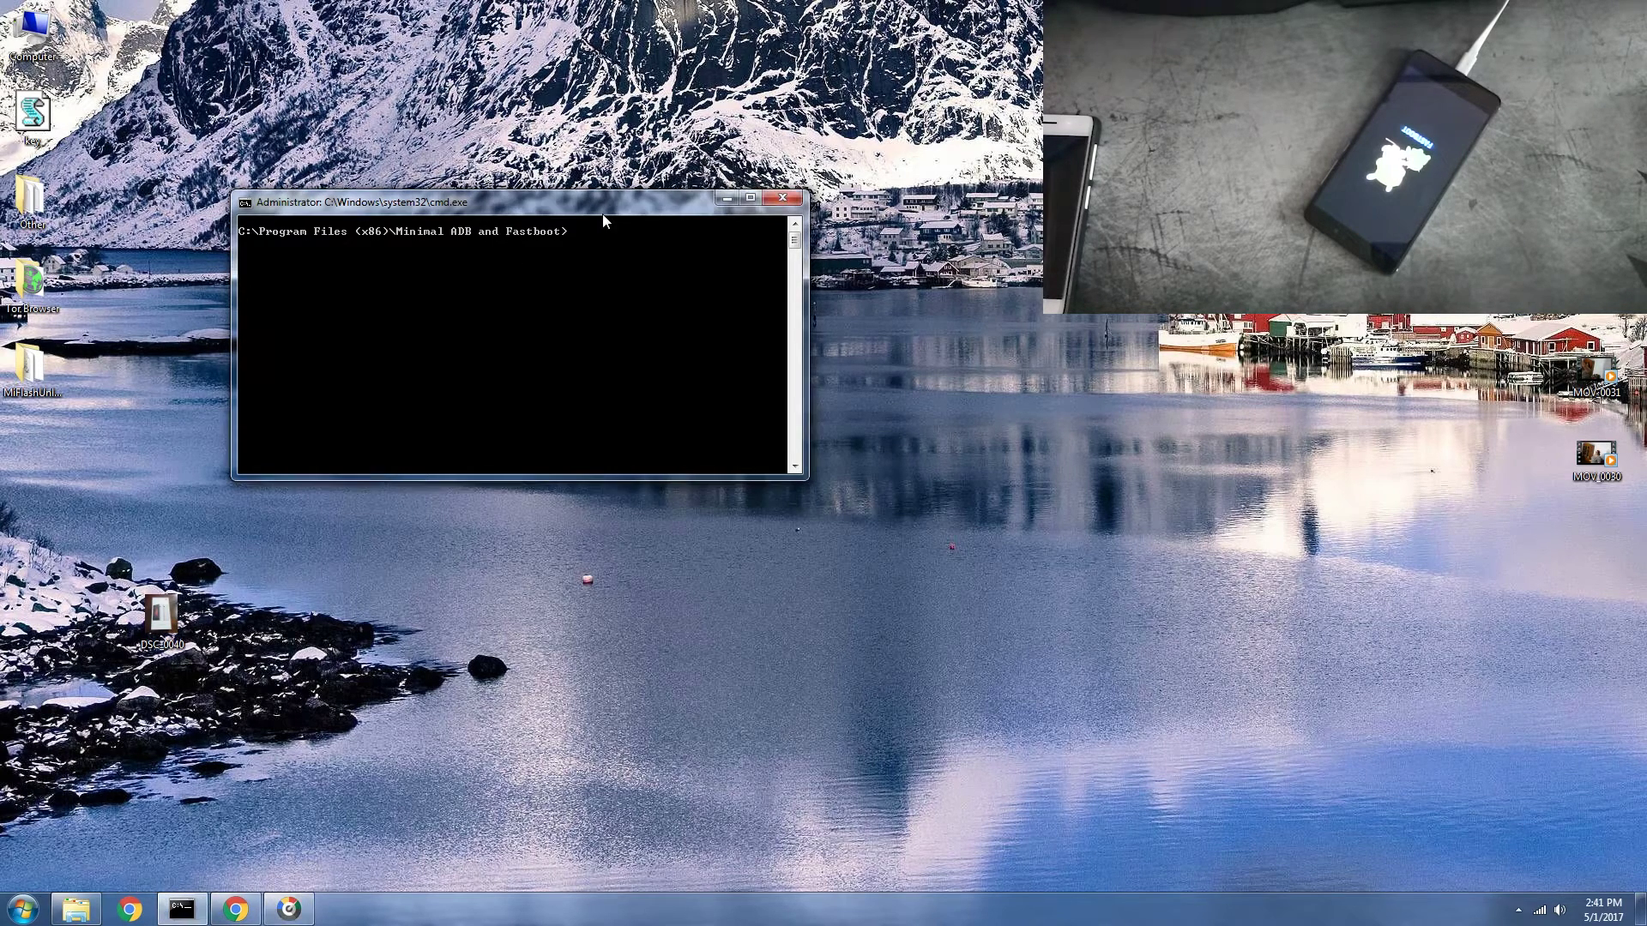
click(649, 244)
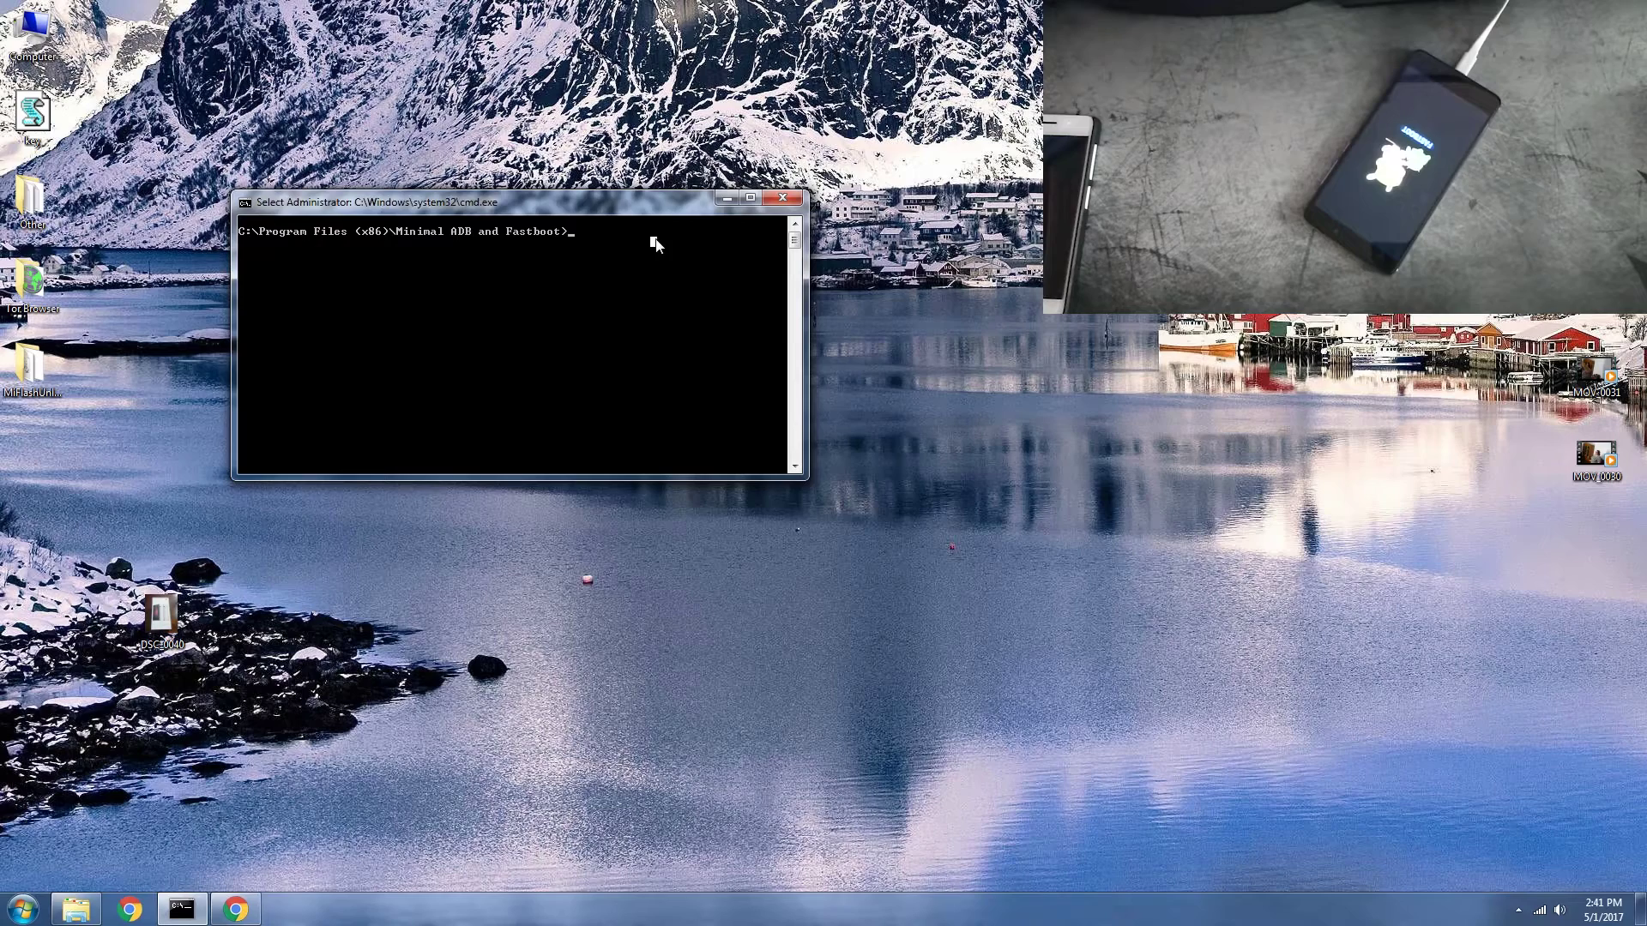
right_click(647, 245)
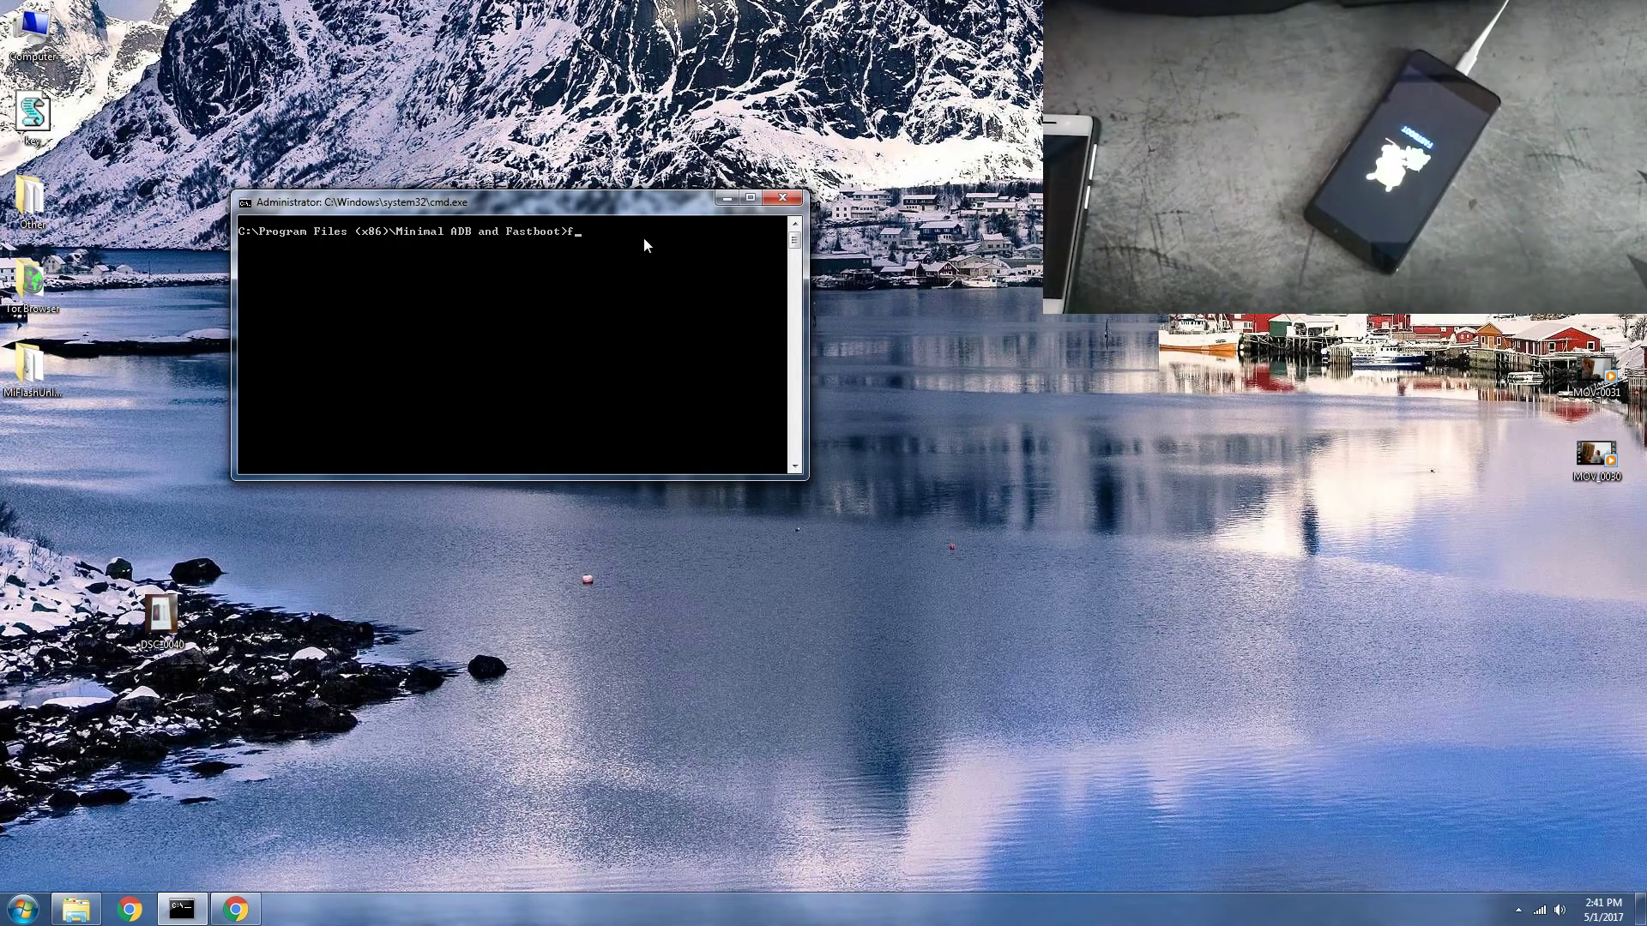
text(fastboot)
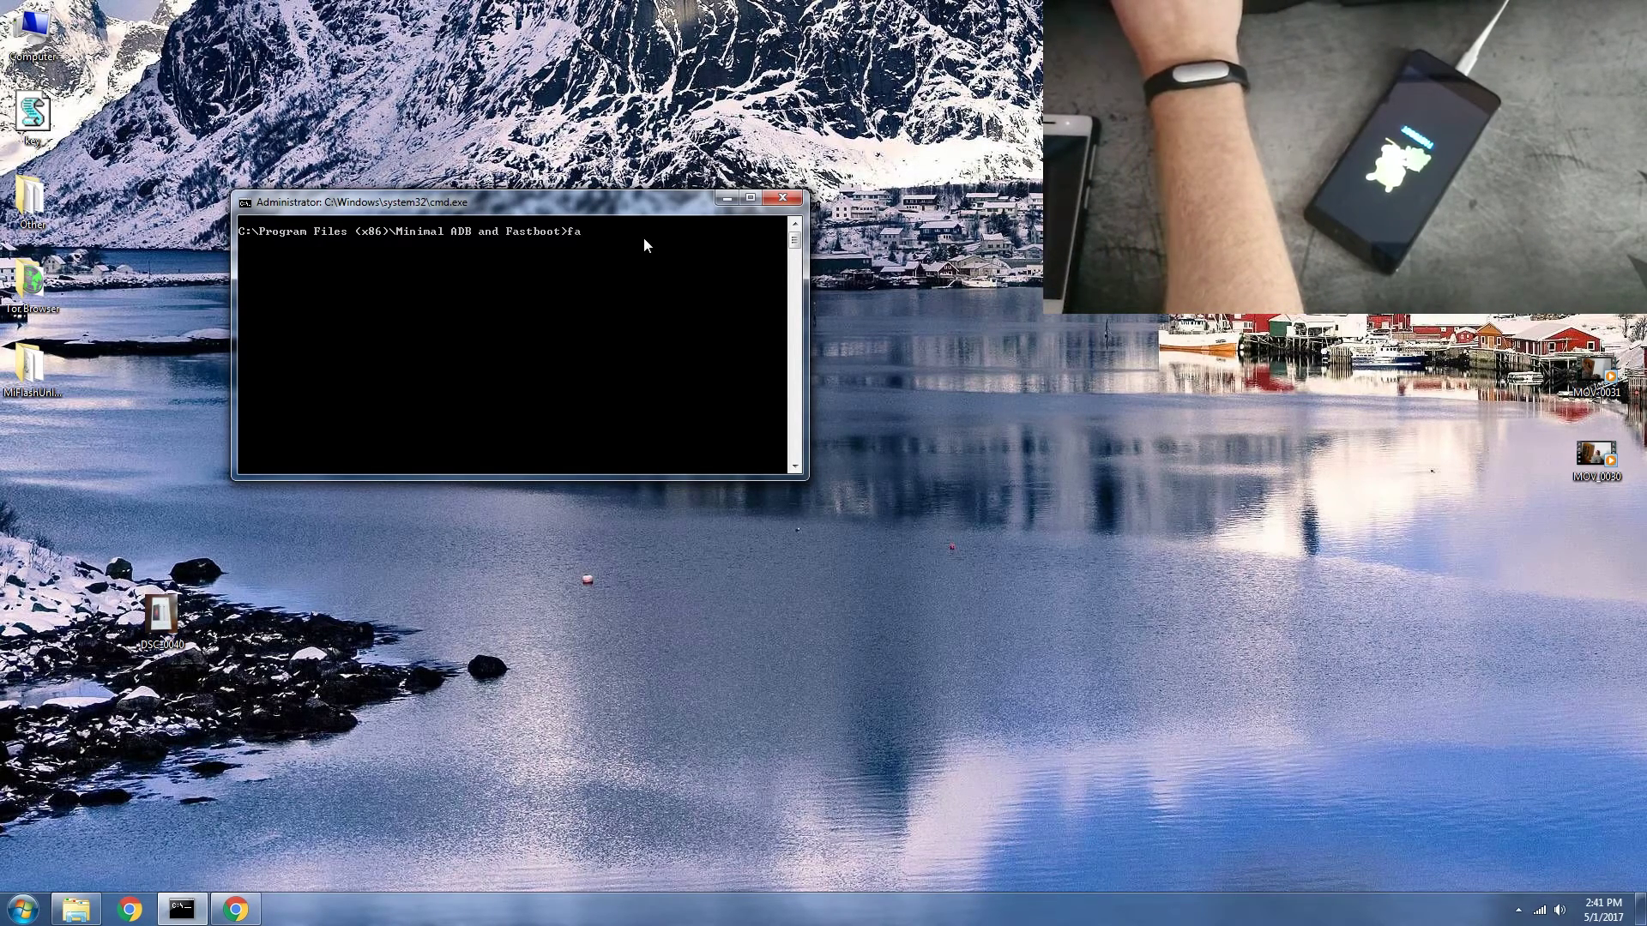
text( getvar )
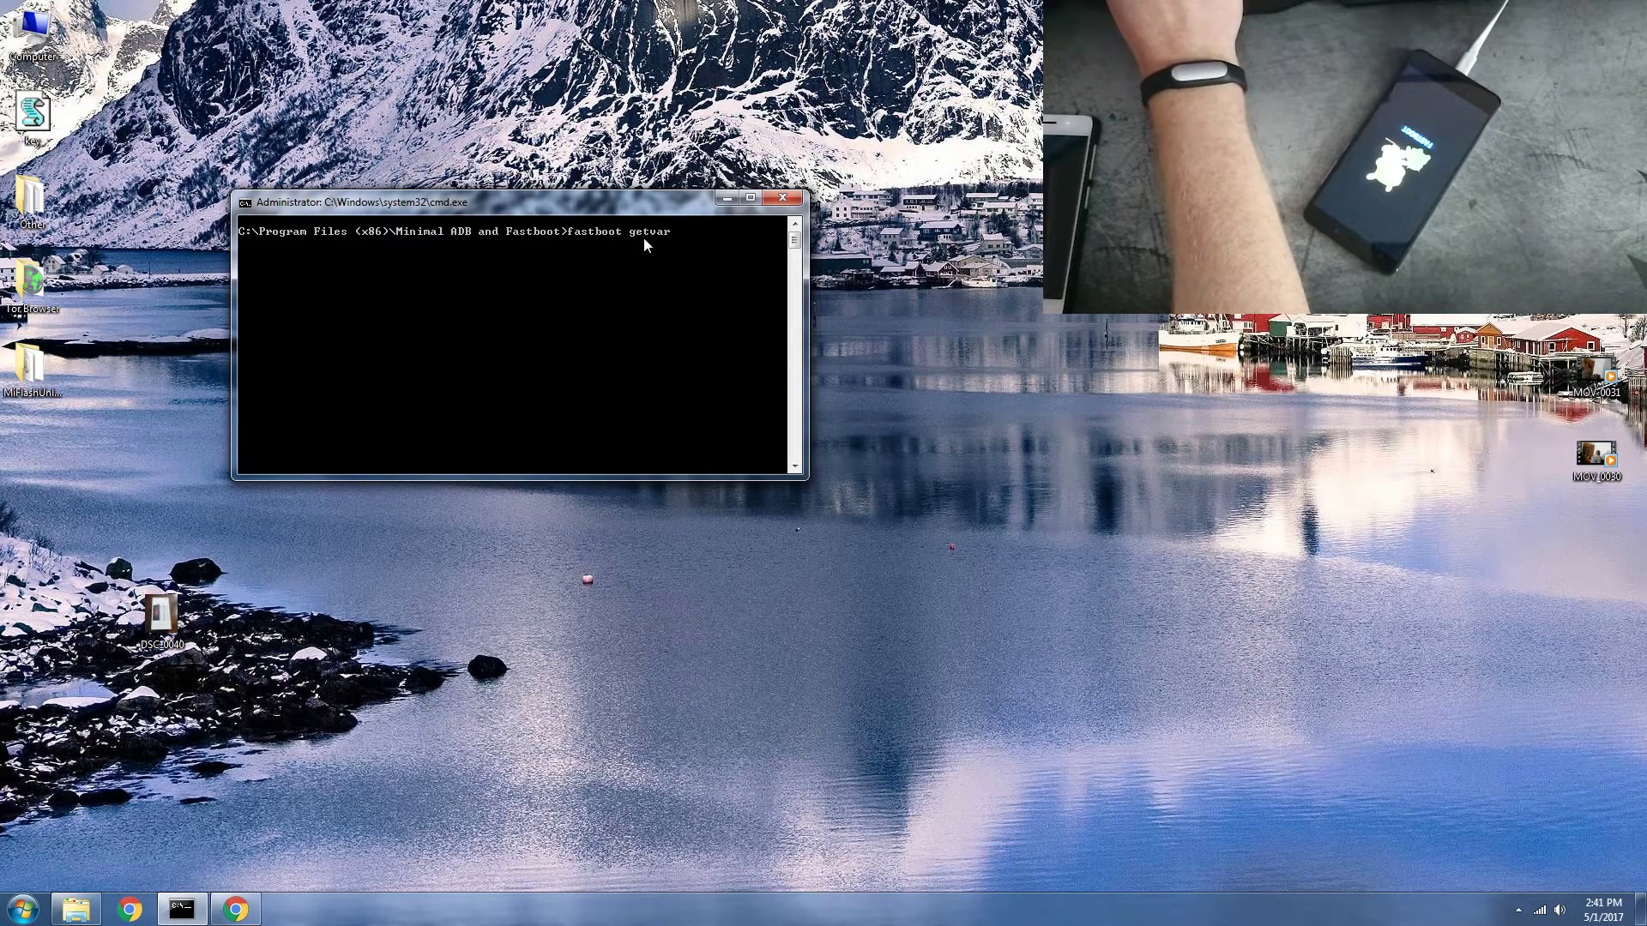
text(unlocked)
key(Return)
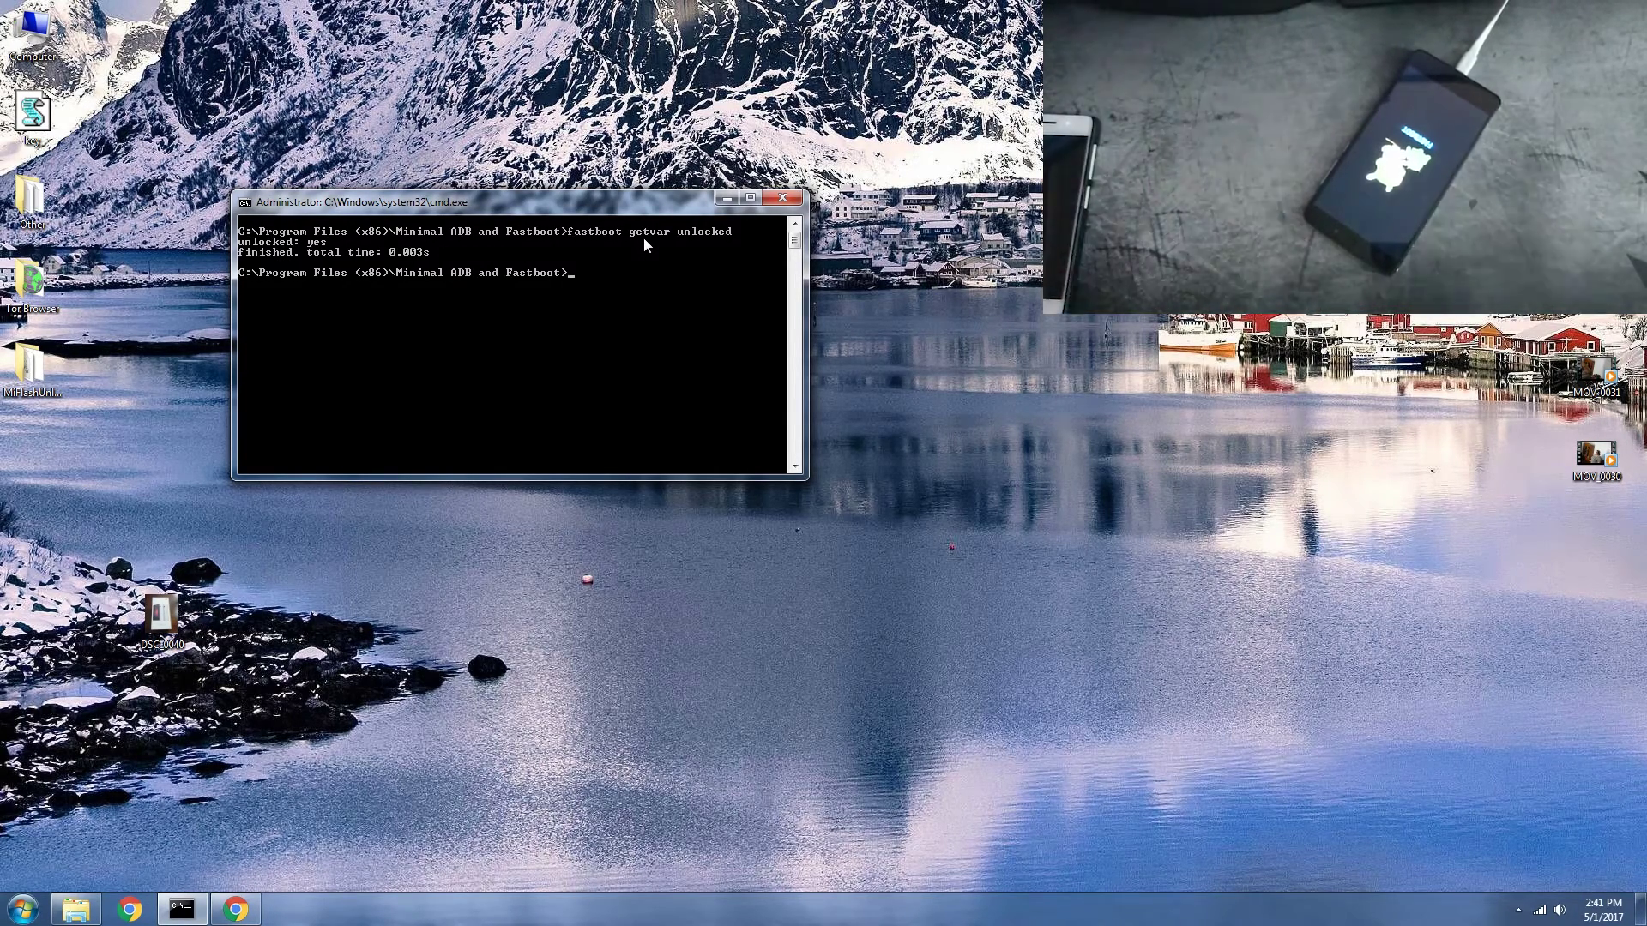
drag(624, 211, 926, 371)
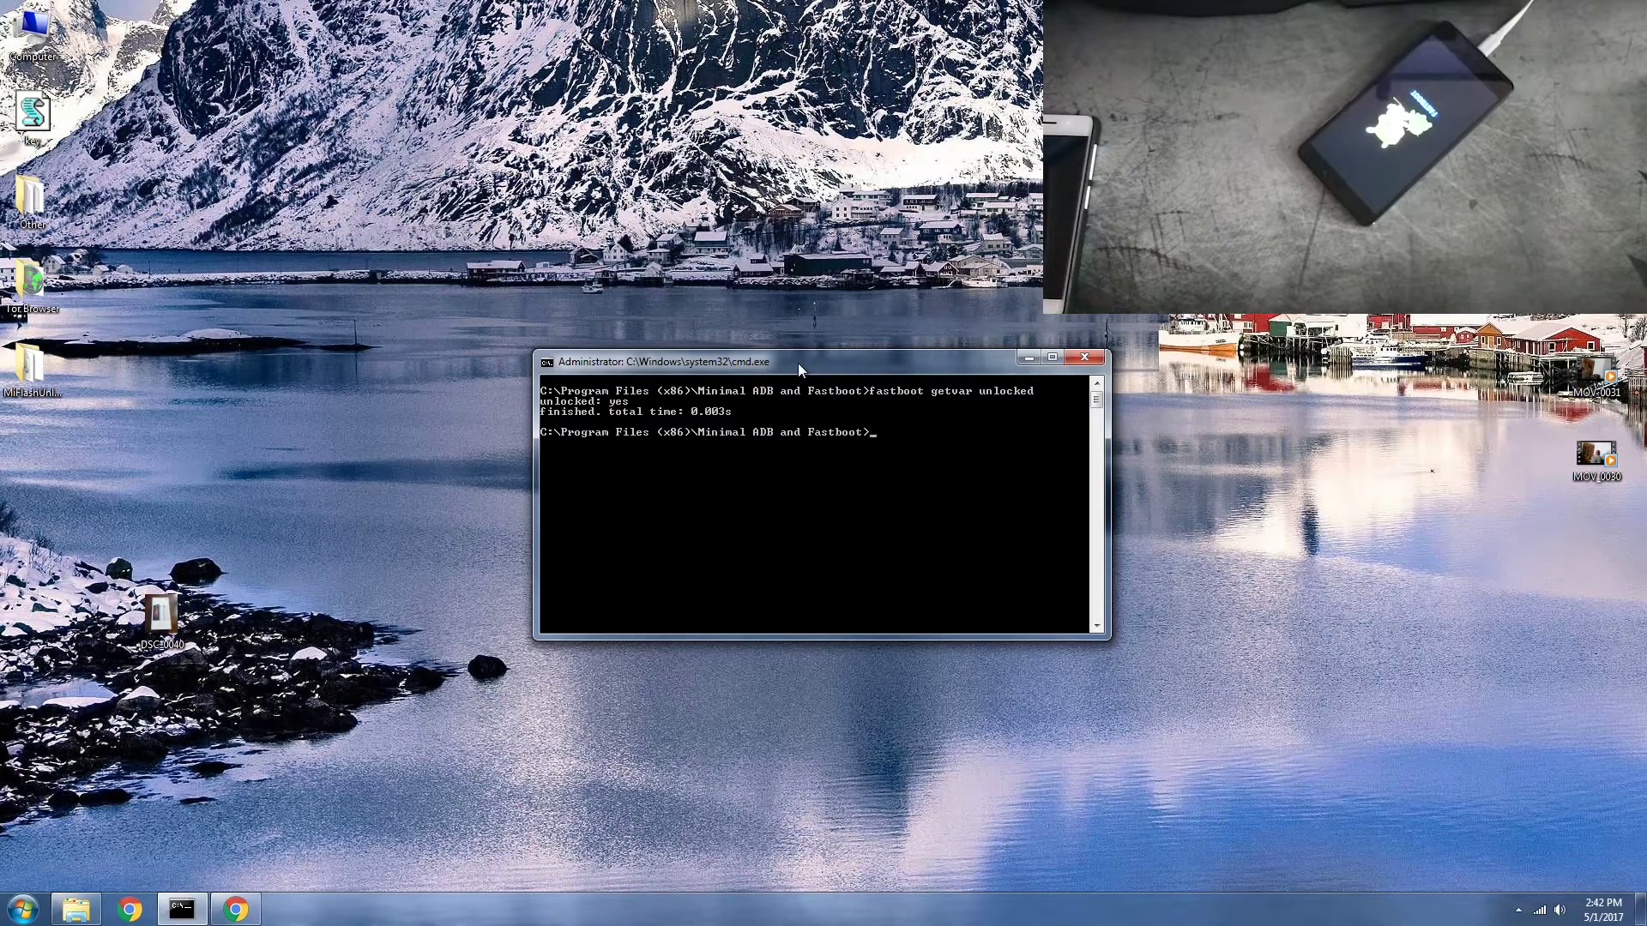
drag(798, 363, 784, 348)
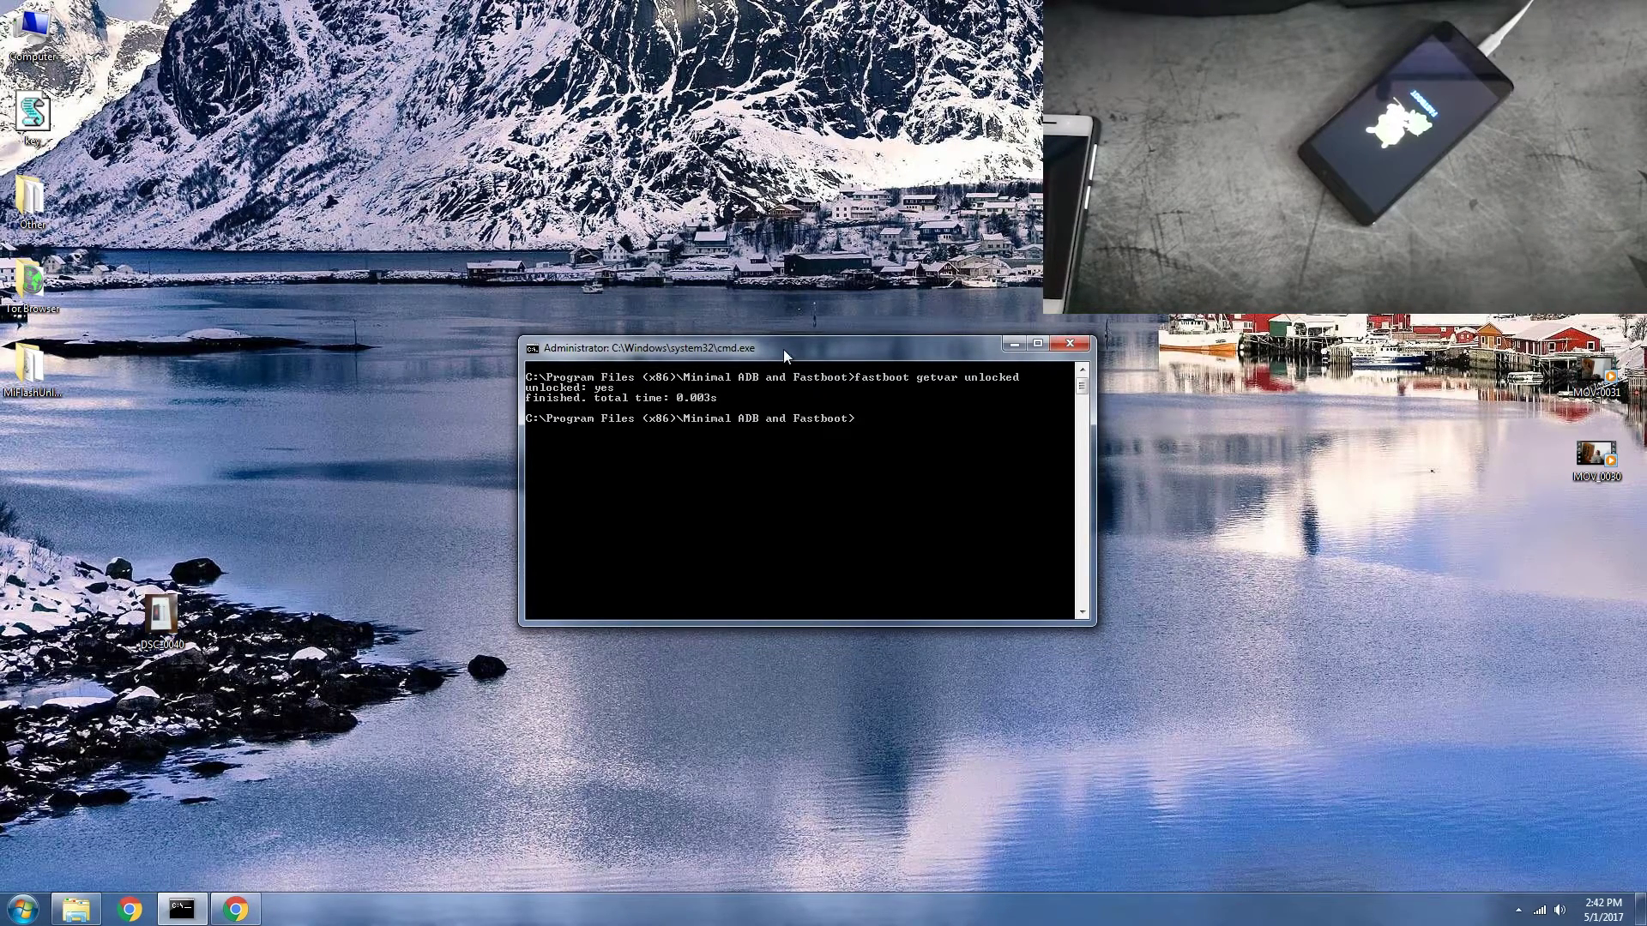